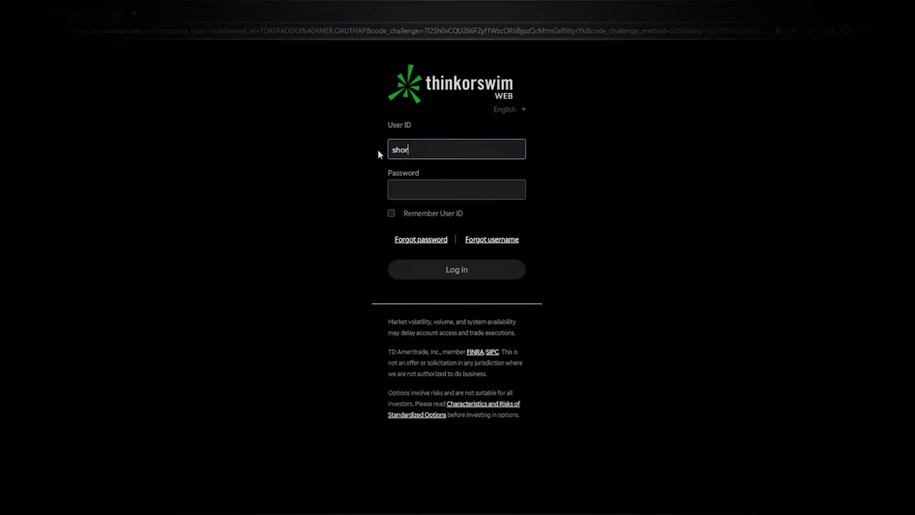
# Enter the User ID and account password, then log in to the paperMoney account
pyautogui.write('thestrike')
pyautogui.press('Tab')
pyautogui.write('*******************')
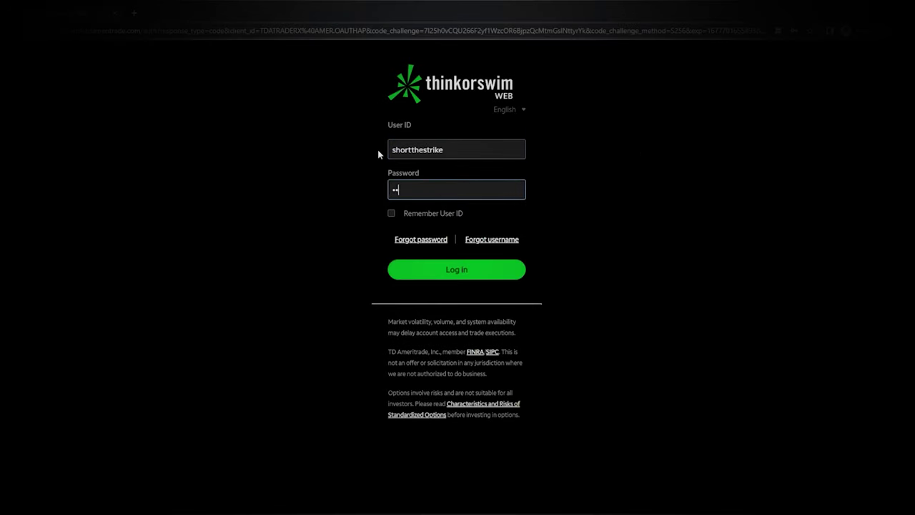
pyautogui.click(405, 269)
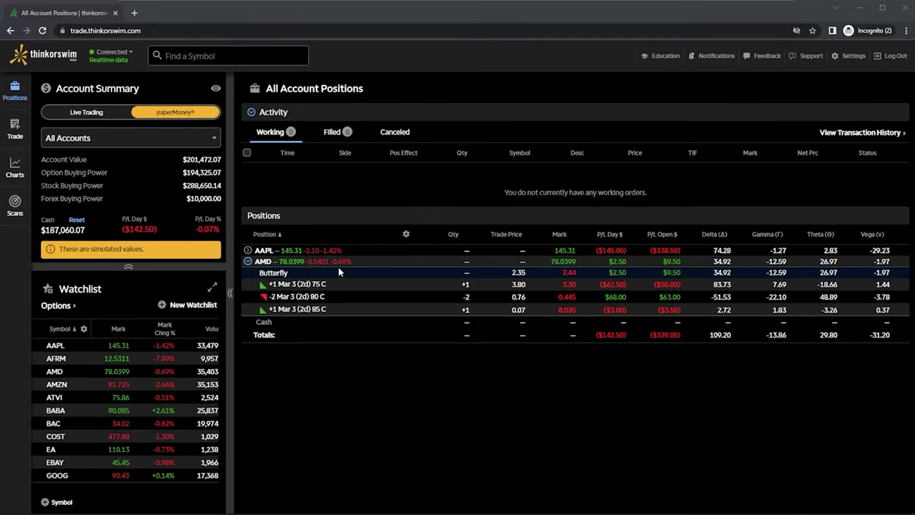
# Open the AMD butterfly position to trade its 75, 80 and 85 Mar 3 call legs
pyautogui.click(284, 273)
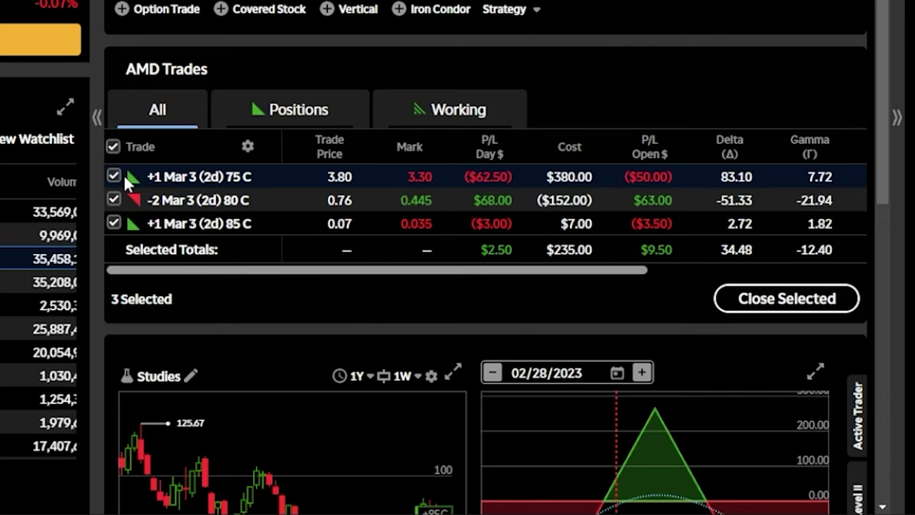
# Start a Sell 1 Butterfly 75/80/85 closing order at a 2.44 limit, Day
pyautogui.click(762, 300)
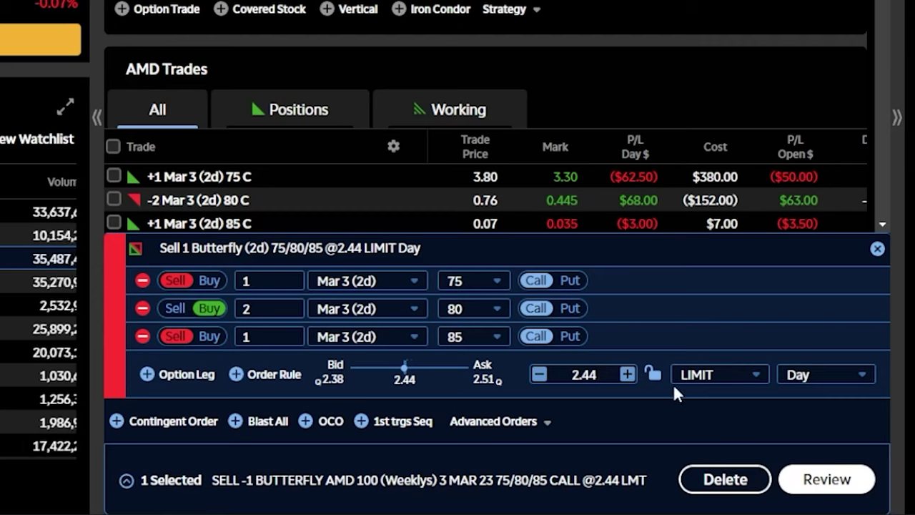
# Show the order-type choices for the AMD butterfly closing order
pyautogui.click(741, 386)
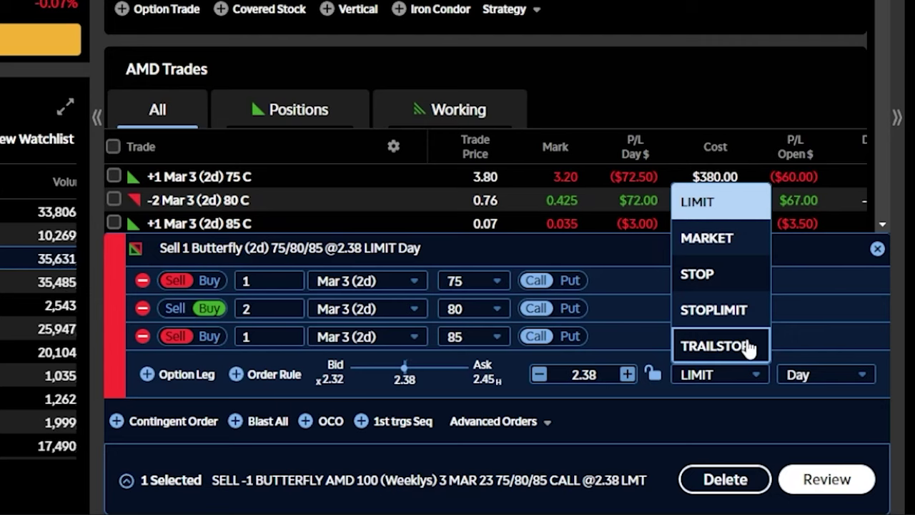
# Change the butterfly closing order to a 2.00 STOP with GTC time in force
pyautogui.click(741, 289)
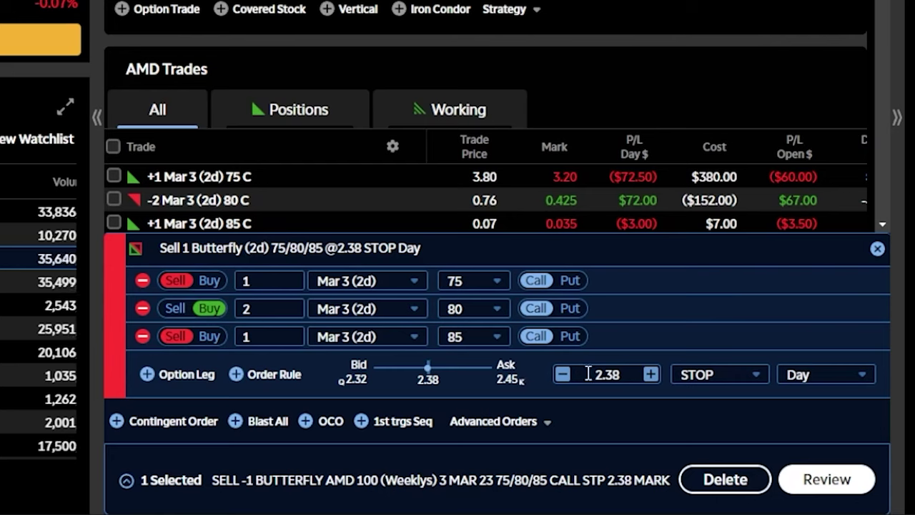
pyautogui.moveTo(589, 370); pyautogui.dragTo(632, 373)
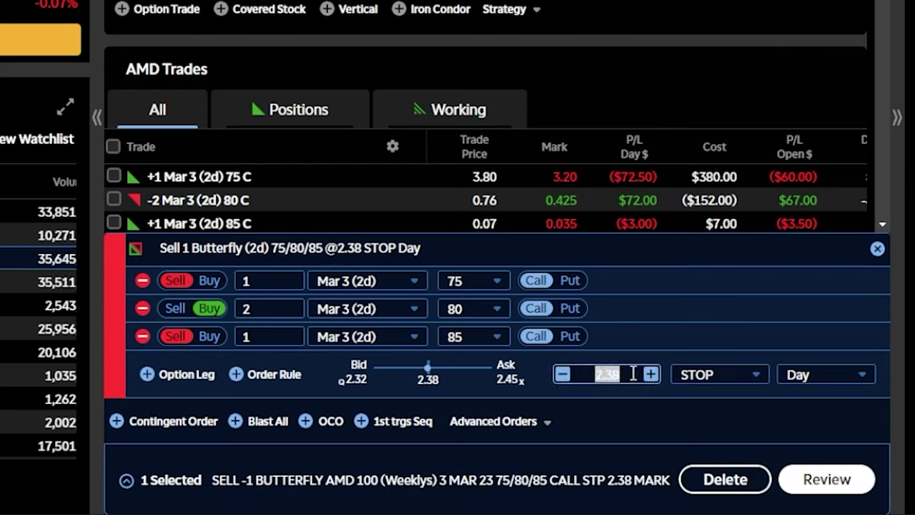
pyautogui.write('2.00')
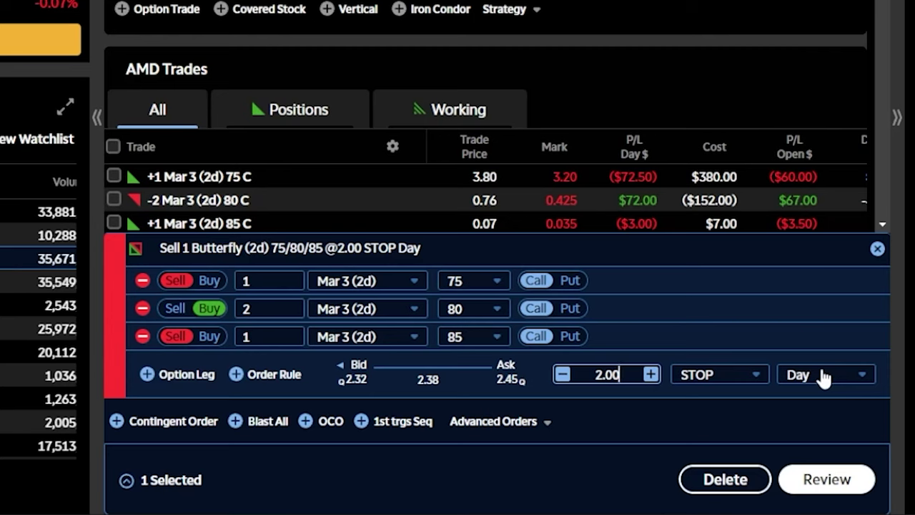
pyautogui.click(823, 376)
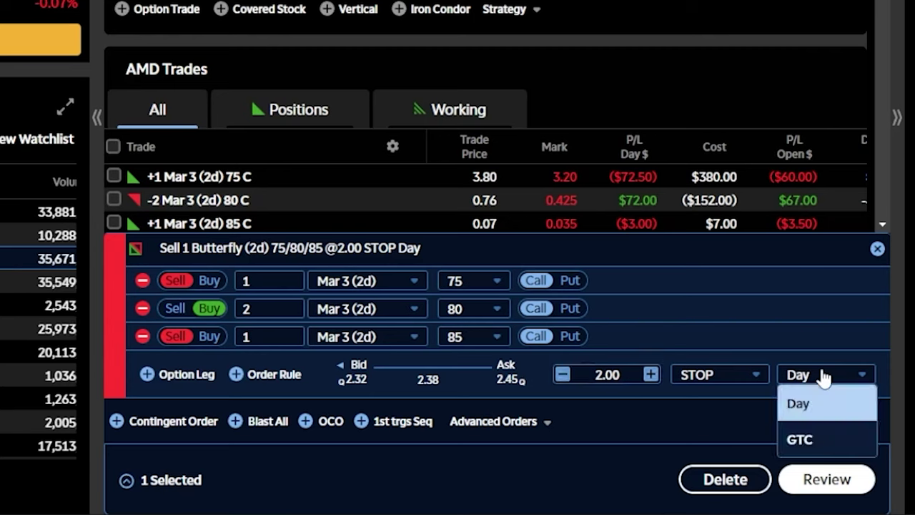
pyautogui.click(812, 441)
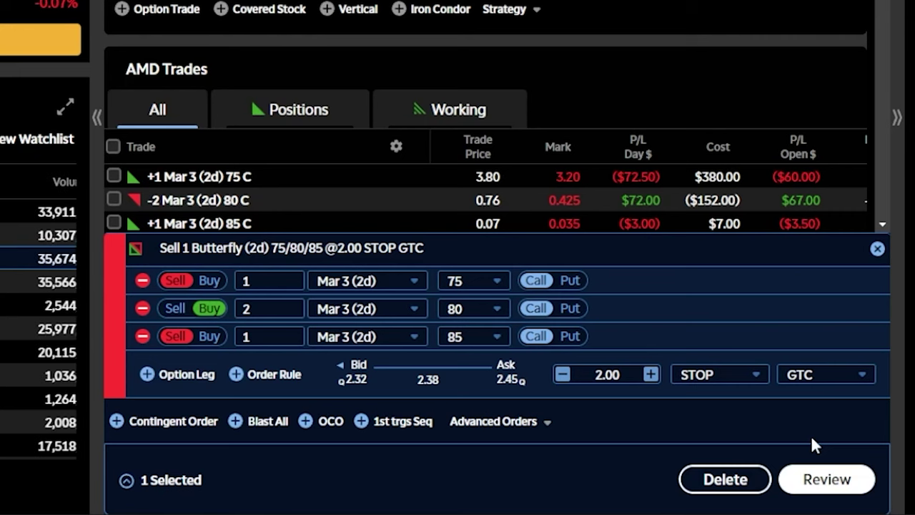
# Review and send the Sell 1 Butterfly 75/80/85 @2.00 STOP GTC order
pyautogui.click(821, 480)
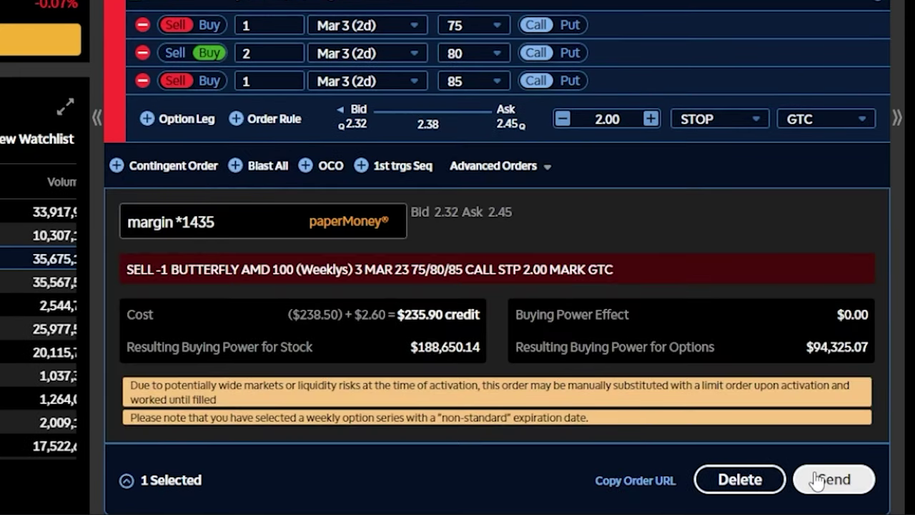
pyautogui.click(820, 480)
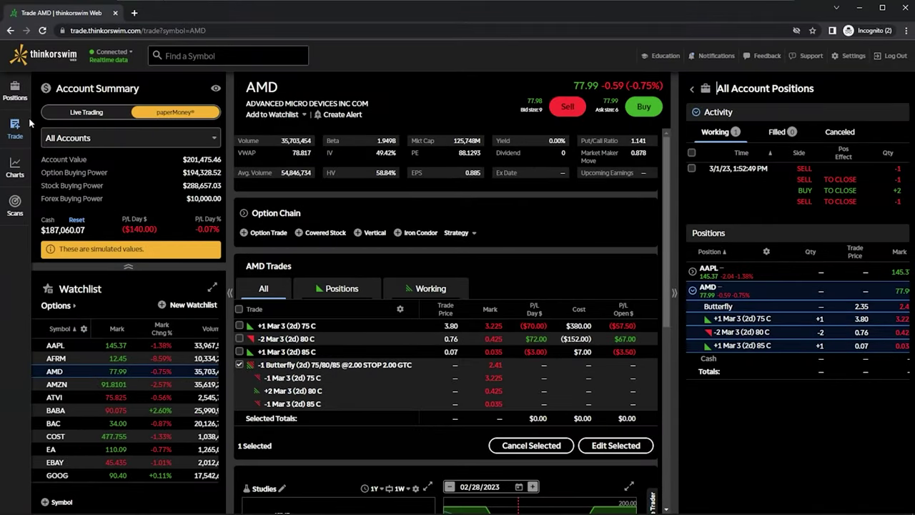
# Return to All Account Positions, showing the butterfly stop as WAIT STOP, and start a symbol search
pyautogui.click(24, 102)
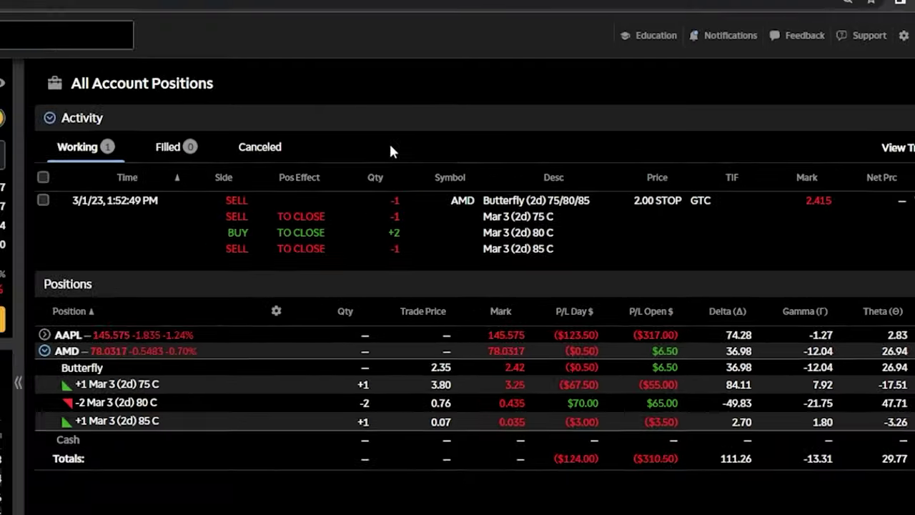
pyautogui.click(12, 36)
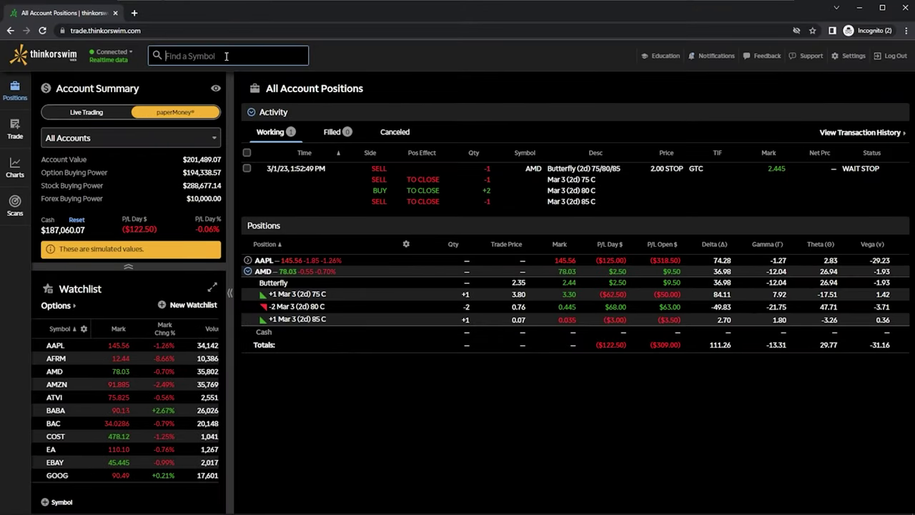
# Load GOOG's trade page and expand its option chain of expirations
pyautogui.write('GOOG')
pyautogui.press('Return')
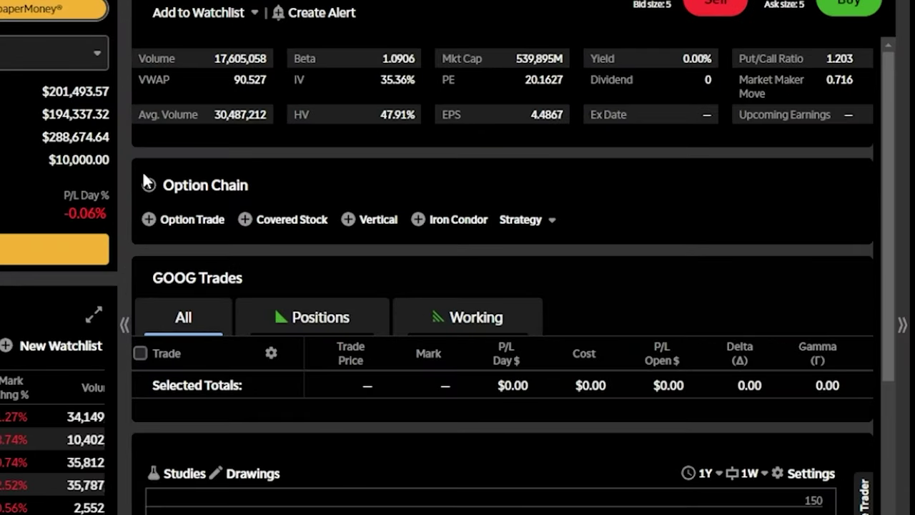
pyautogui.click(148, 187)
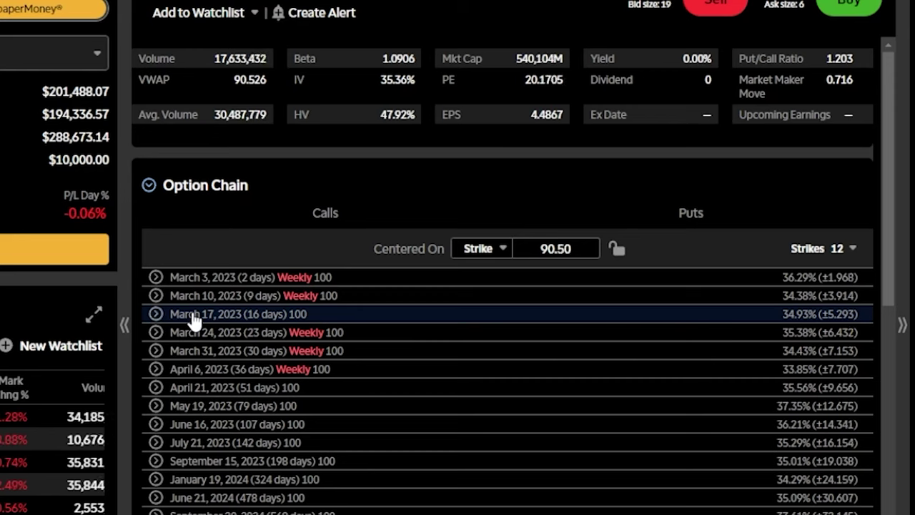
# Buy 1 GOOG Mar 17 90 call at the 2.89 ask, showing strikes up to 95
pyautogui.click(195, 315)
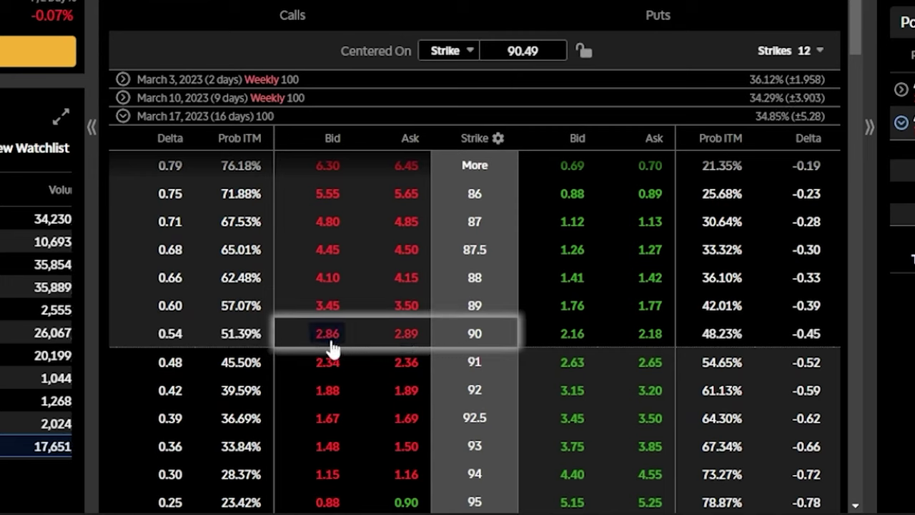
pyautogui.click(409, 336)
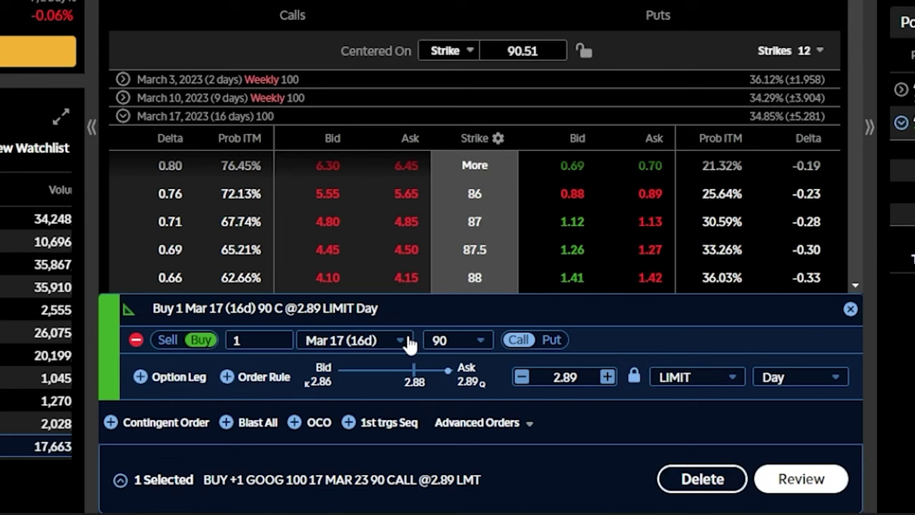
pyautogui.scroll(-5, 463, 274)
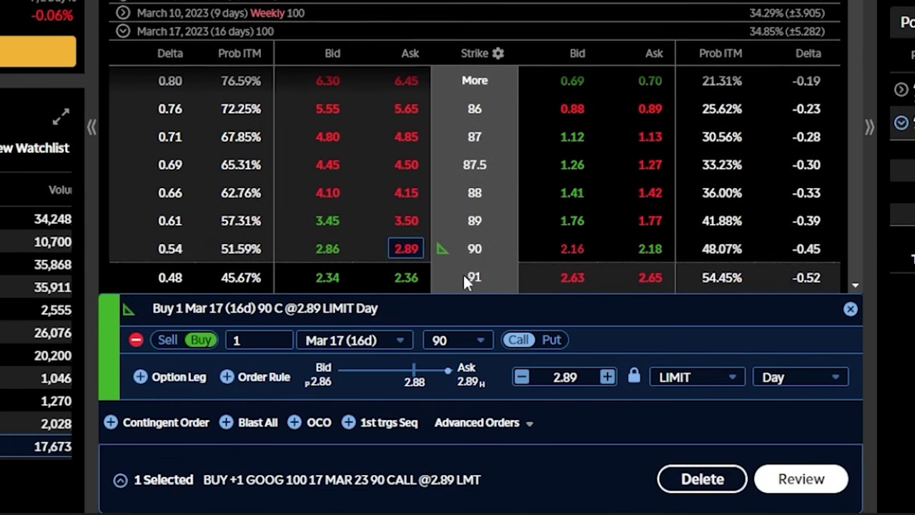
pyautogui.scroll(-3, 468, 266)
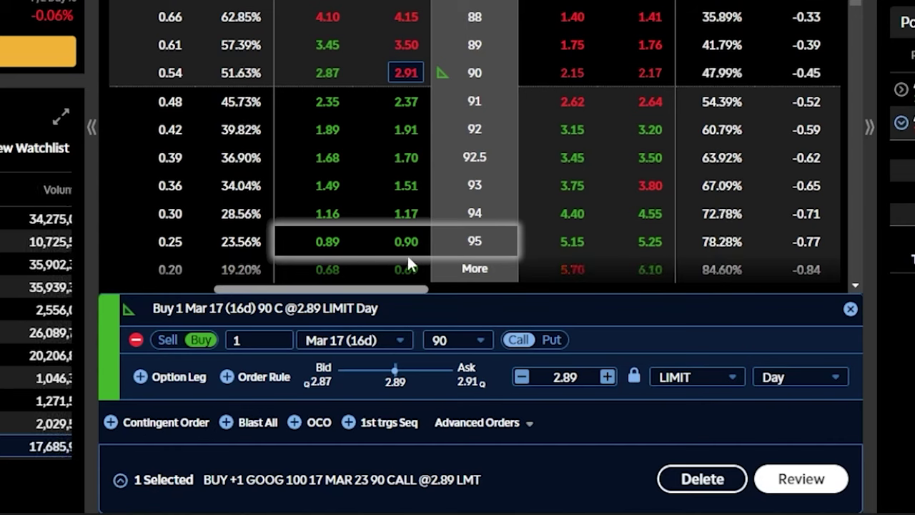
# Add a sell leg at the Mar 17 95 call bid, making a 90/95 vertical @2.00 LIMIT Day
pyautogui.click(328, 246)
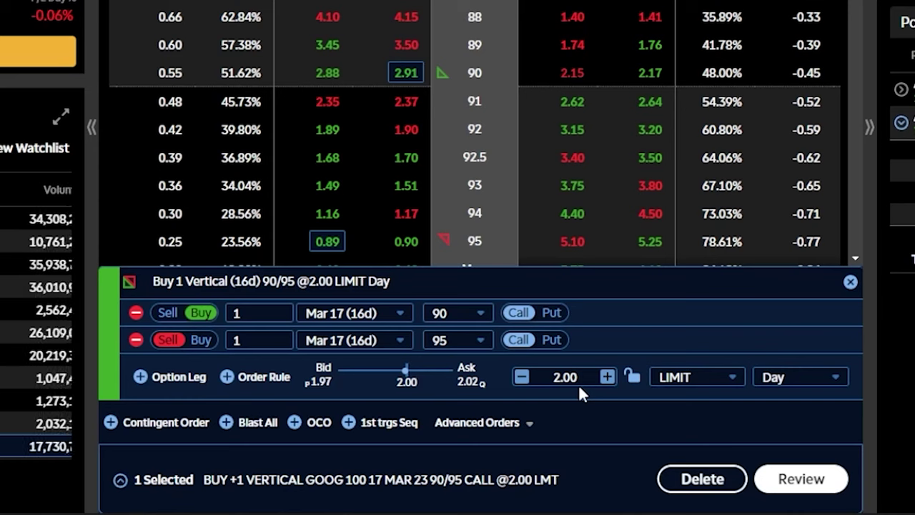
# Lower the GOOG vertical's limit to 1.90 and attach a 1st-triggers sell of the 90/95 vertical
pyautogui.click(524, 384)
pyautogui.click(525, 384)
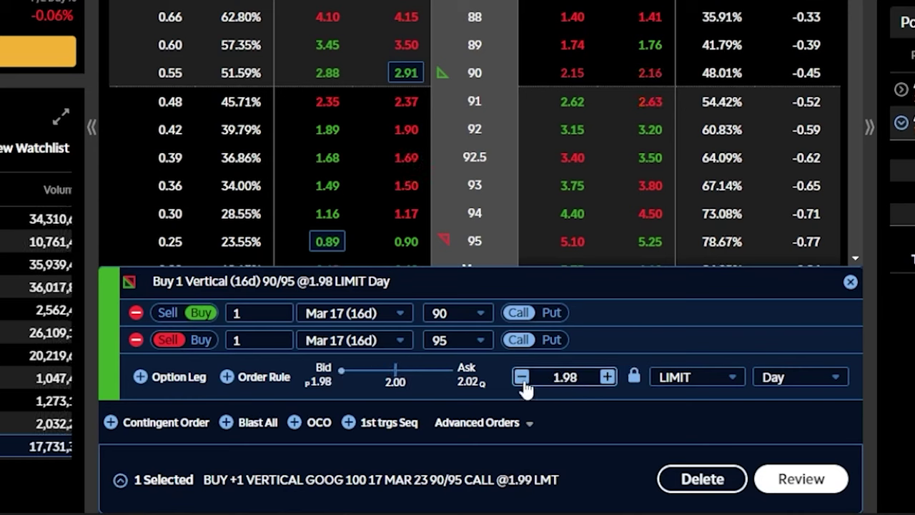
pyautogui.click(524, 384)
pyautogui.click(524, 384)
pyautogui.click(524, 384)
pyautogui.click(524, 384)
pyautogui.click(524, 384)
pyautogui.click(524, 383)
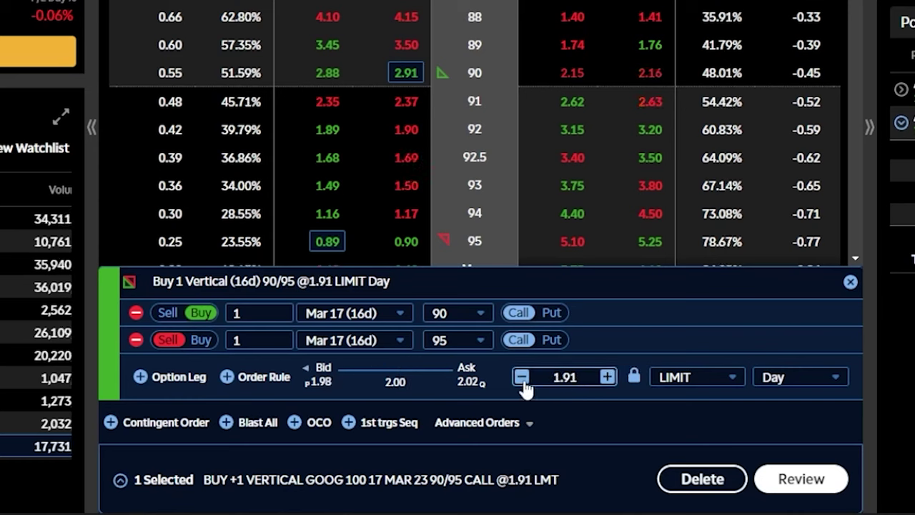
pyautogui.click(524, 384)
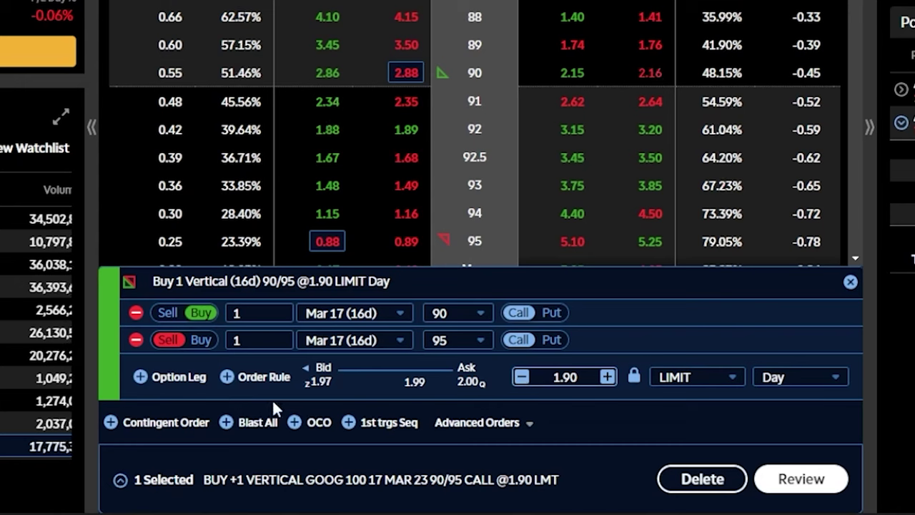
pyautogui.click(148, 428)
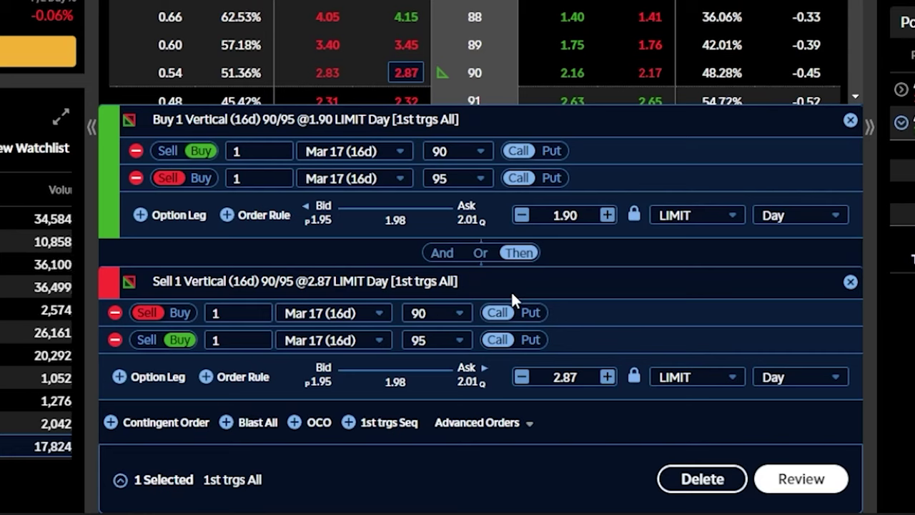
# Make the contingent sell a 1.50 STOP GTC, then review and send the GOOG order pair
pyautogui.click(699, 381)
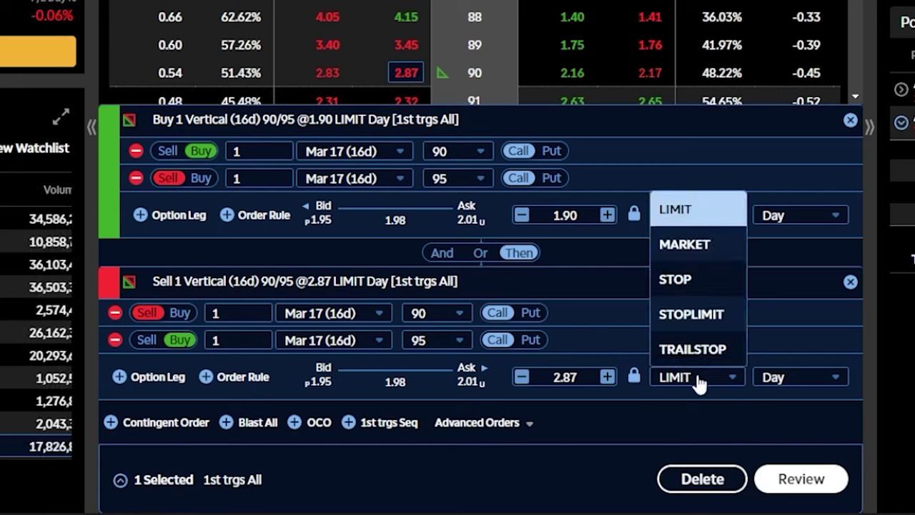
pyautogui.click(697, 278)
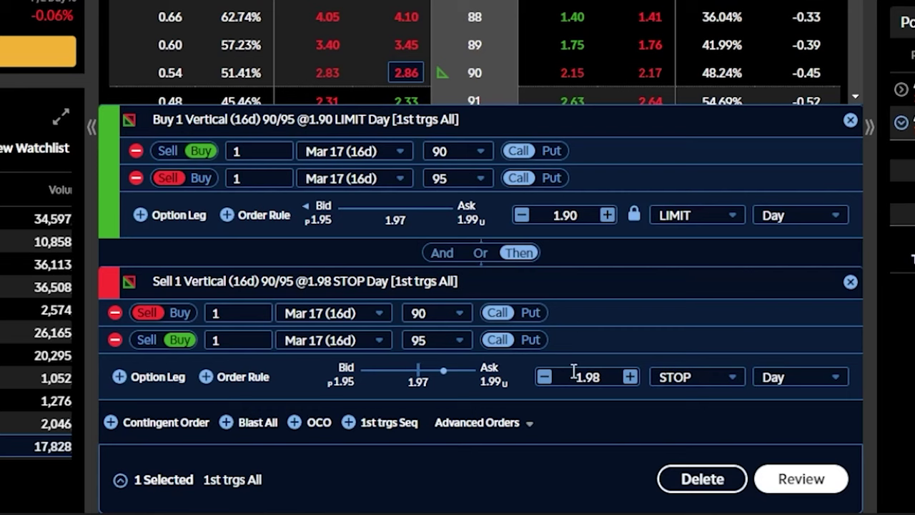
pyautogui.moveTo(573, 372); pyautogui.dragTo(612, 377)
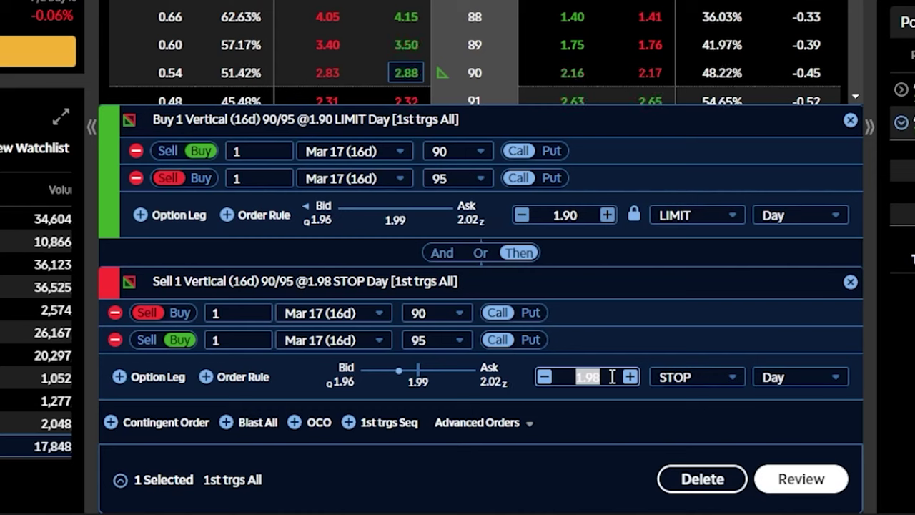
pyautogui.write('1.50')
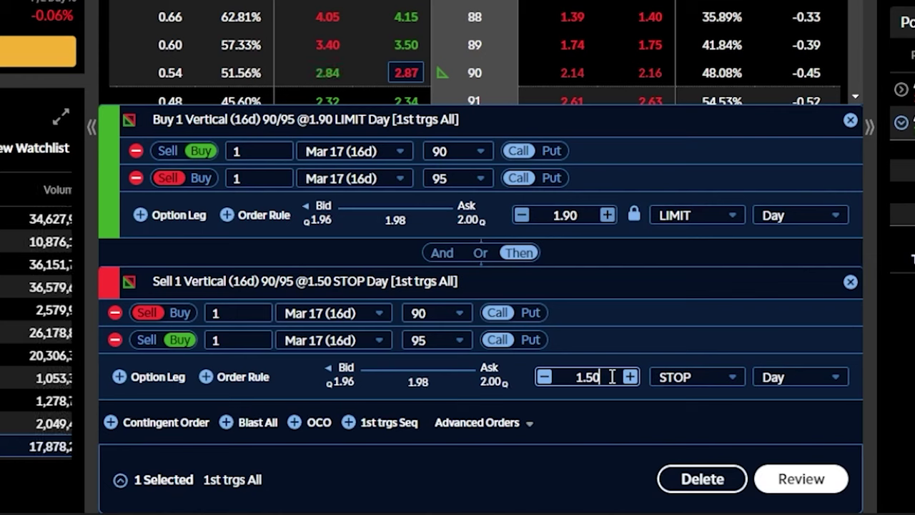
pyautogui.click(772, 378)
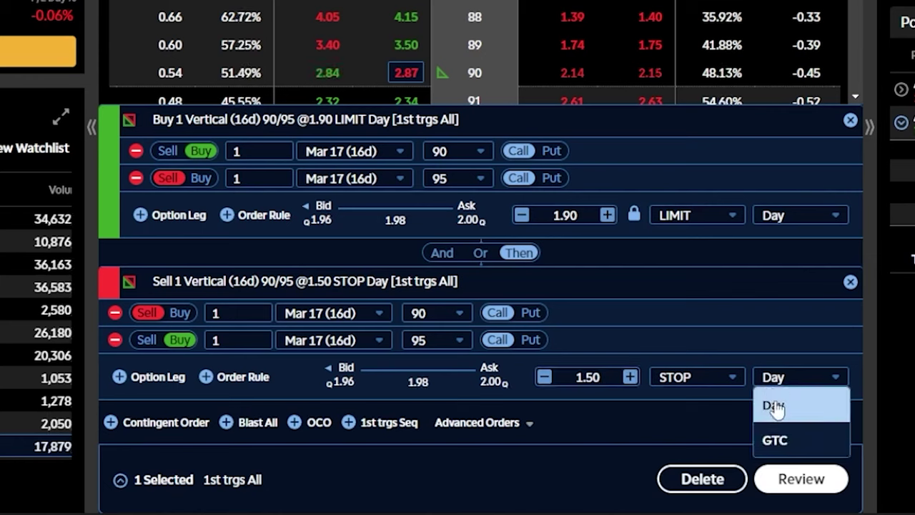
pyautogui.click(780, 440)
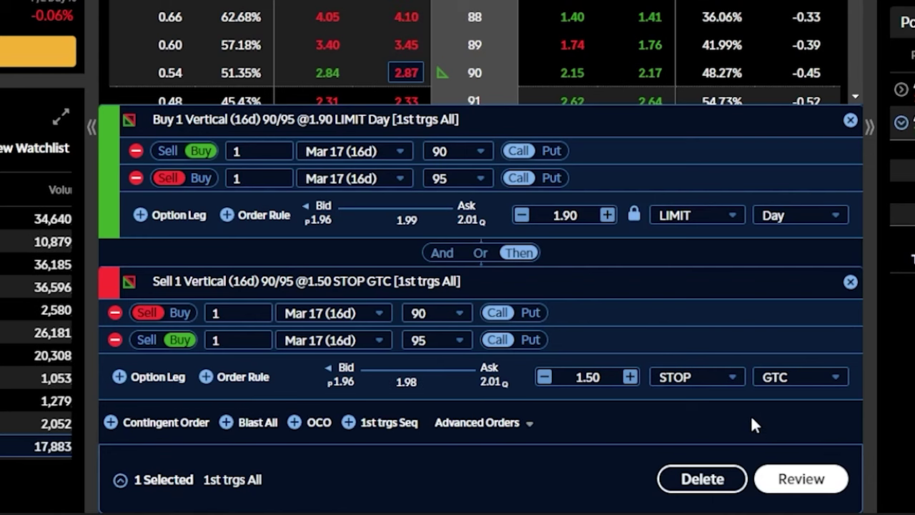
pyautogui.click(780, 476)
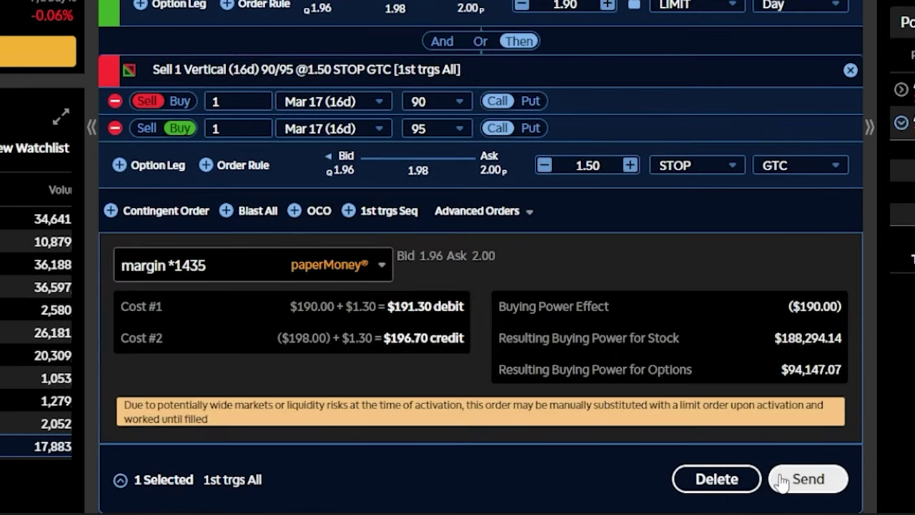
pyautogui.click(781, 480)
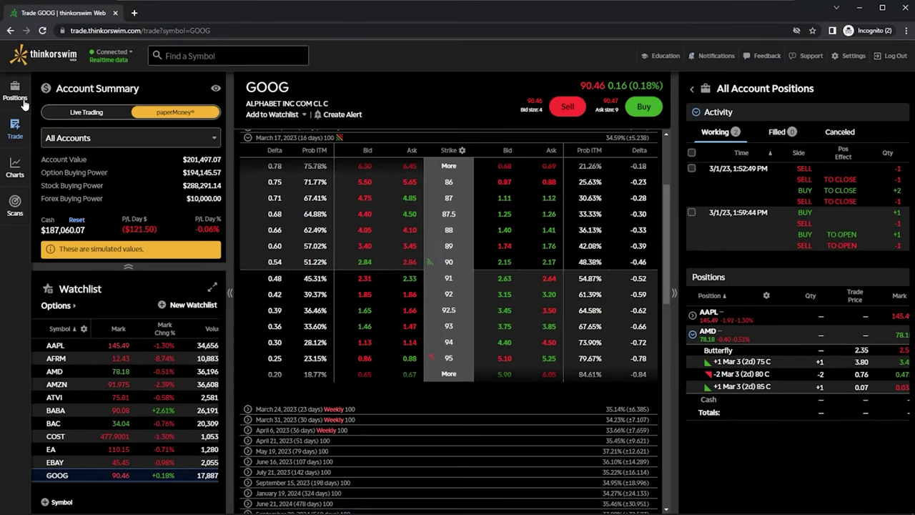
# Go to All Account Positions to check the GOOG 1.90 buy and its waiting 1.50 stop
pyautogui.click(22, 100)
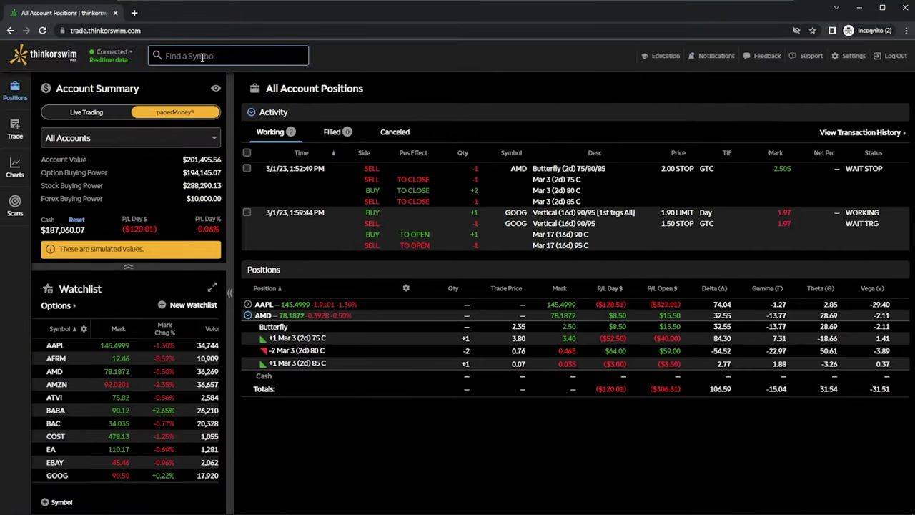
# Load BABA and expand its option chain to the March 17, 2023 strikes
pyautogui.write('BABA')
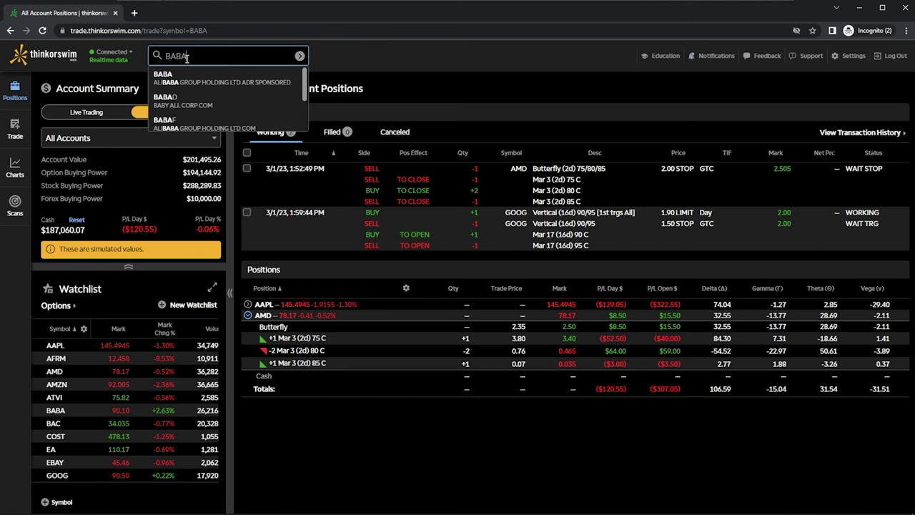
pyautogui.press('Return')
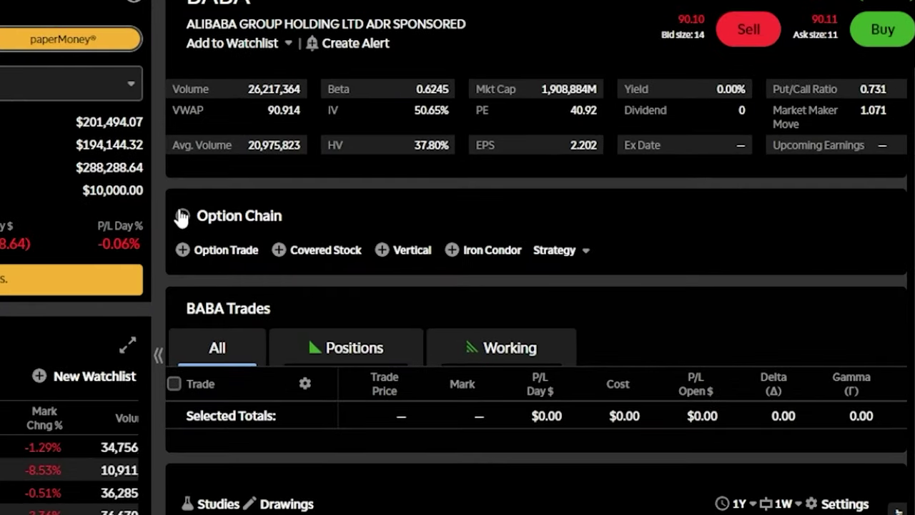
pyautogui.click(181, 216)
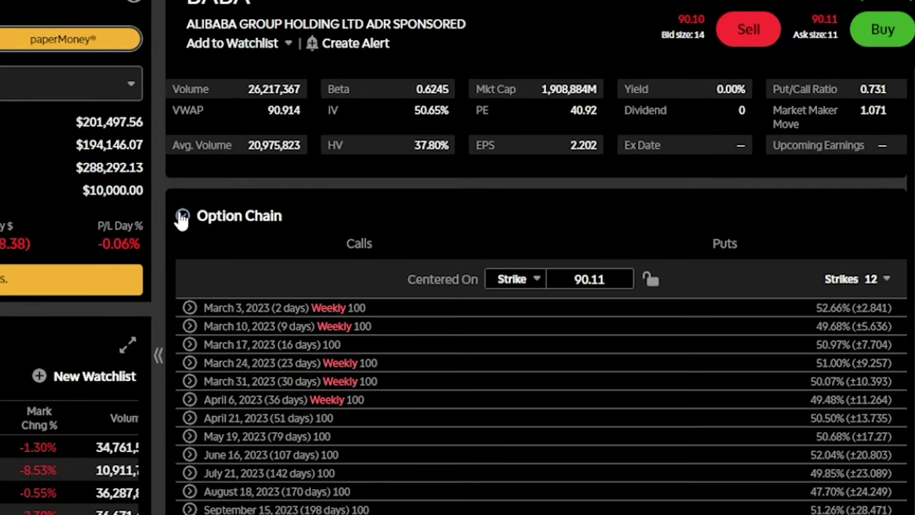
pyautogui.click(190, 345)
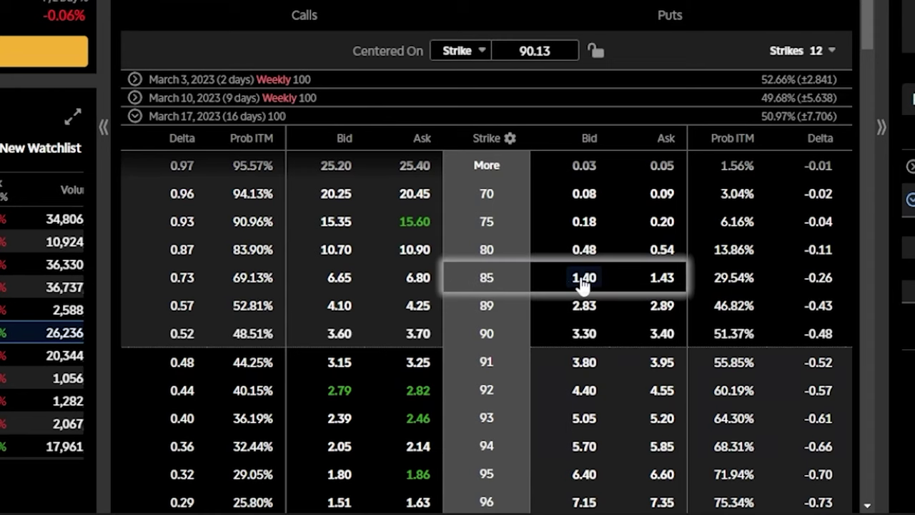
# Stage a BABA sale of the Mar 17 85/75 put vertical, selling the 85 and buying the 75
pyautogui.click(583, 279)
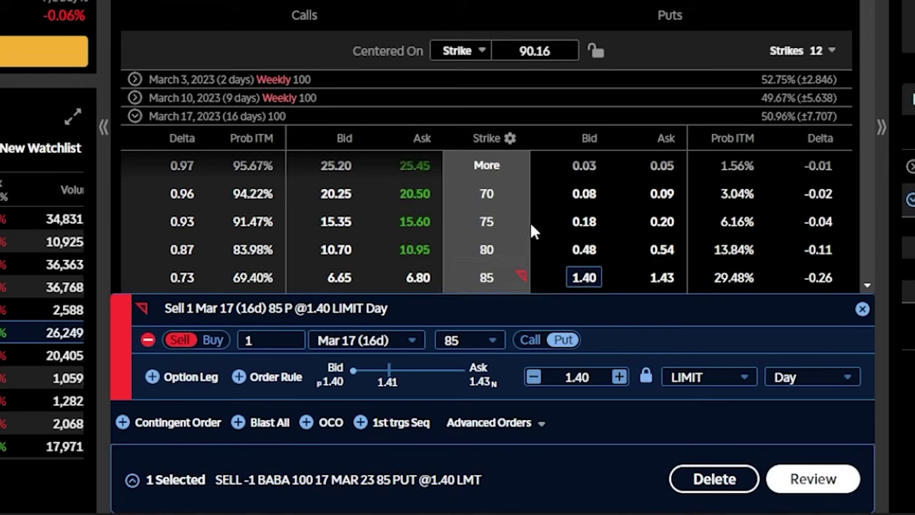
pyautogui.click(661, 225)
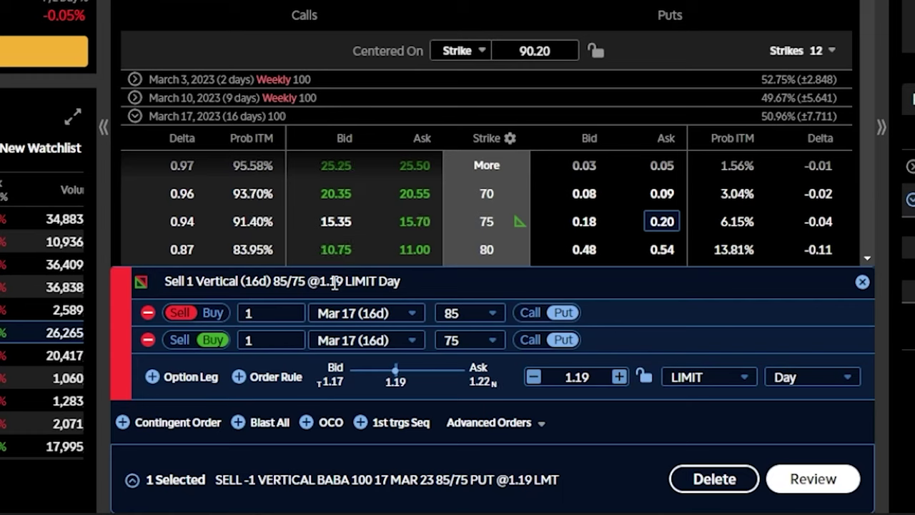
# Change the BABA spread's limit from 1.19 to 1.50 and add a 1st-triggers 85/75 buy-back
pyautogui.click(560, 376)
pyautogui.moveTo(560, 377); pyautogui.dragTo(609, 376)
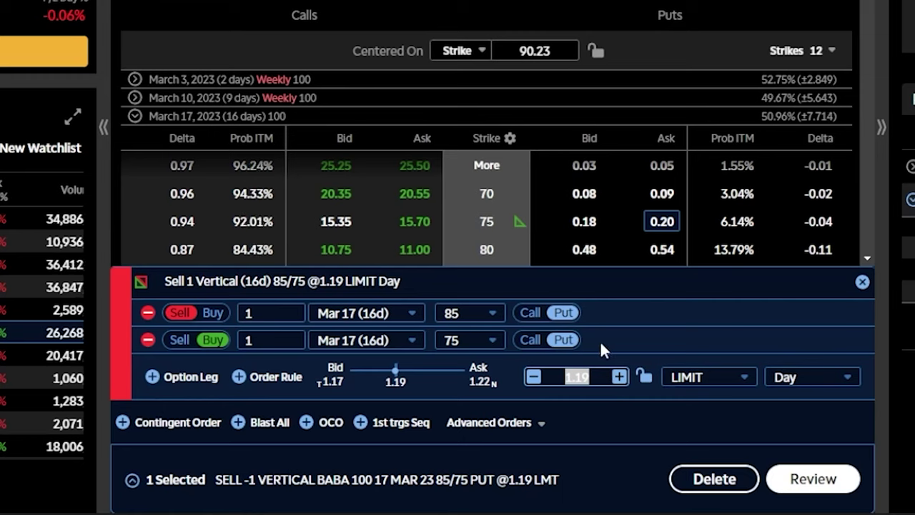
pyautogui.write('1.')
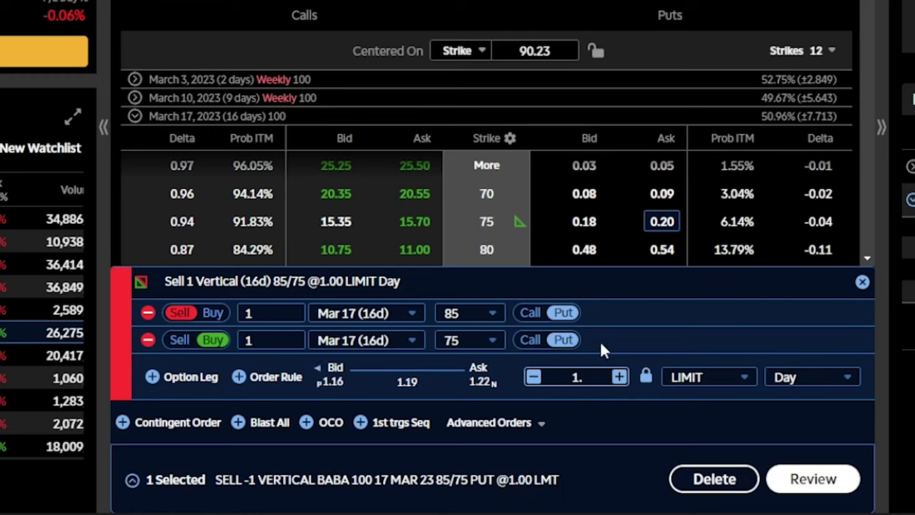
pyautogui.write('50')
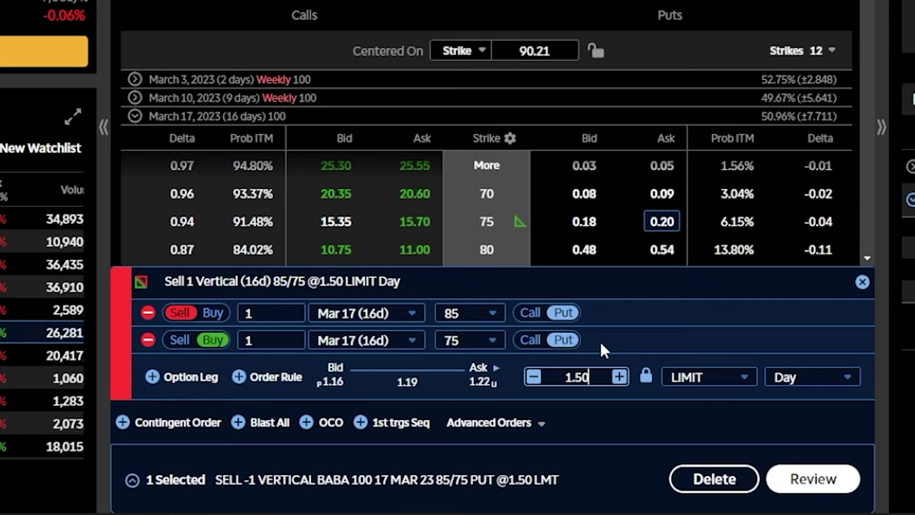
pyautogui.click(180, 428)
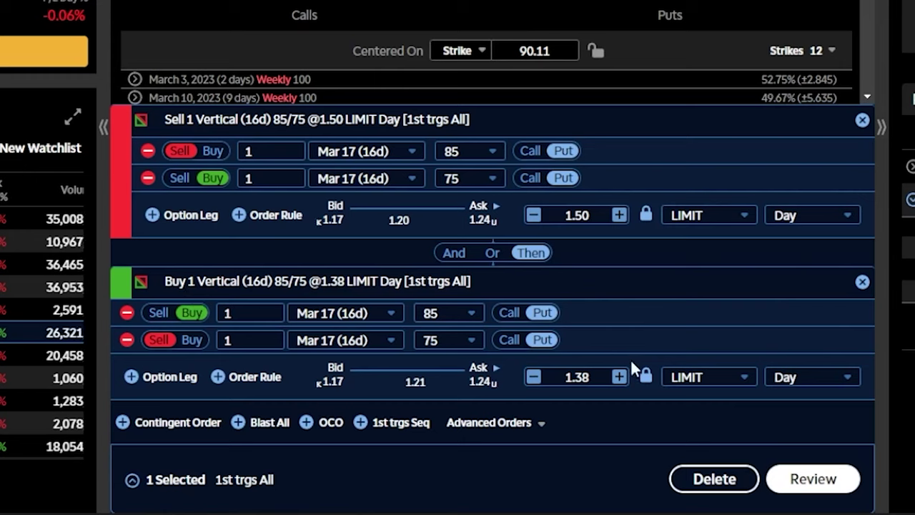
# Make the BABA buy-back a 2.00 STOP order, good till canceled
pyautogui.click(710, 381)
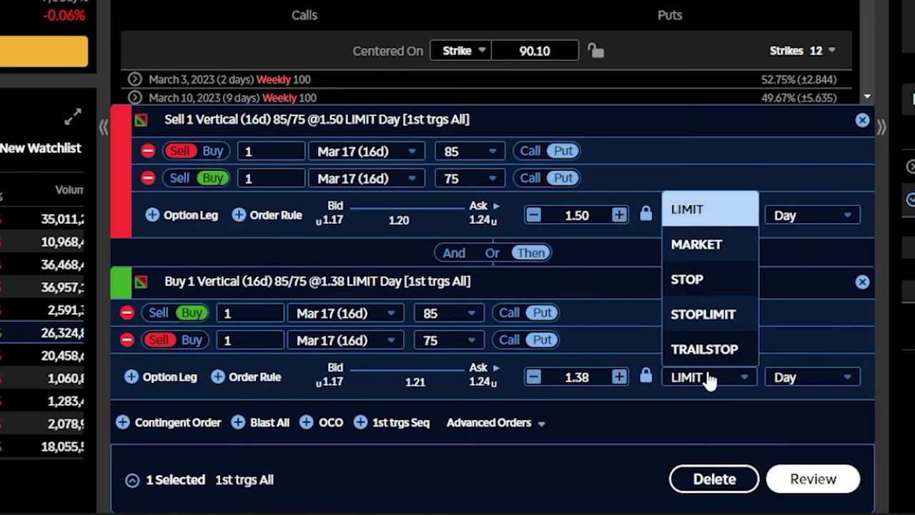
pyautogui.click(715, 280)
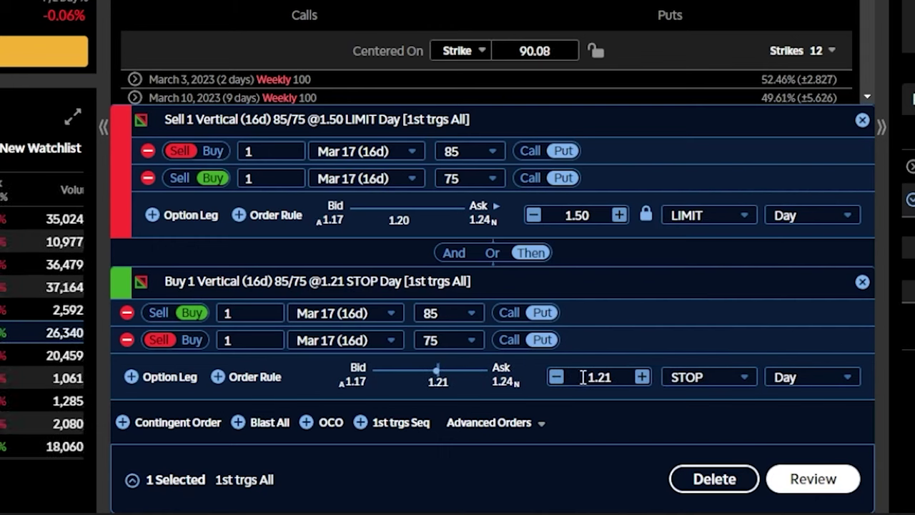
pyautogui.moveTo(583, 377); pyautogui.dragTo(613, 382)
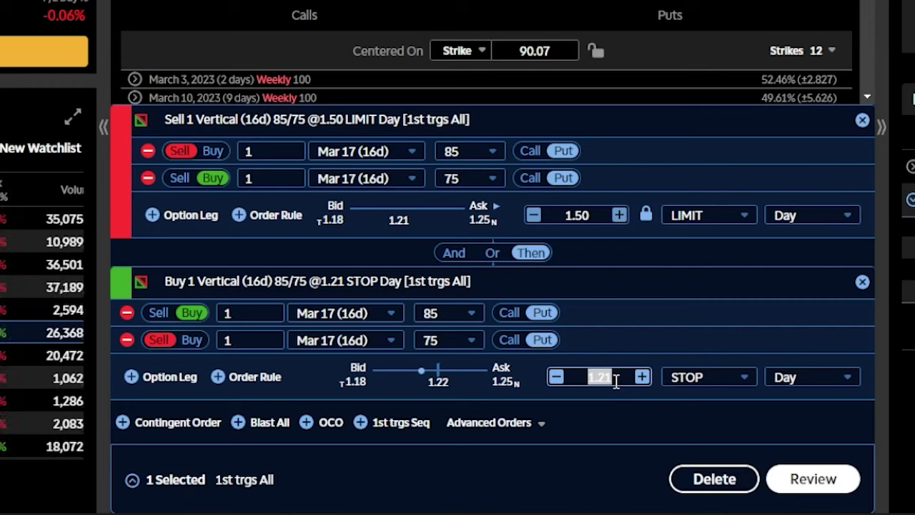
pyautogui.write('2')
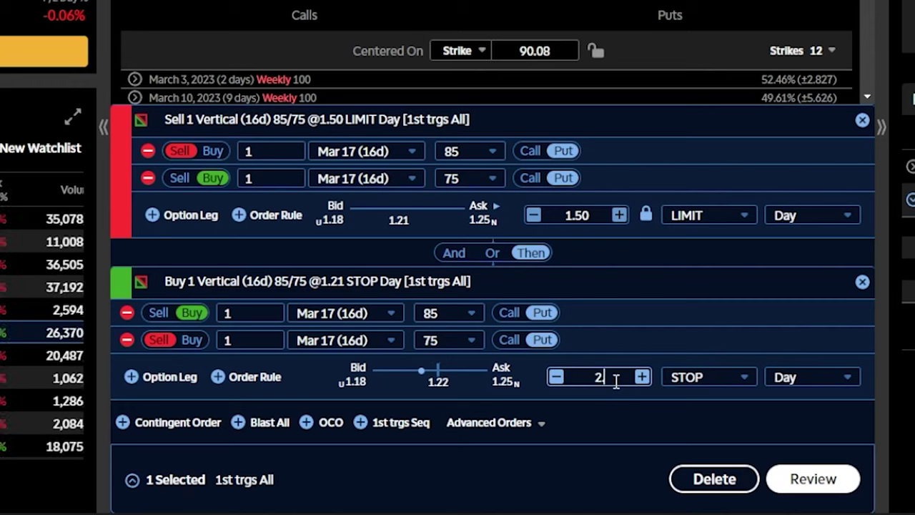
pyautogui.write('.00')
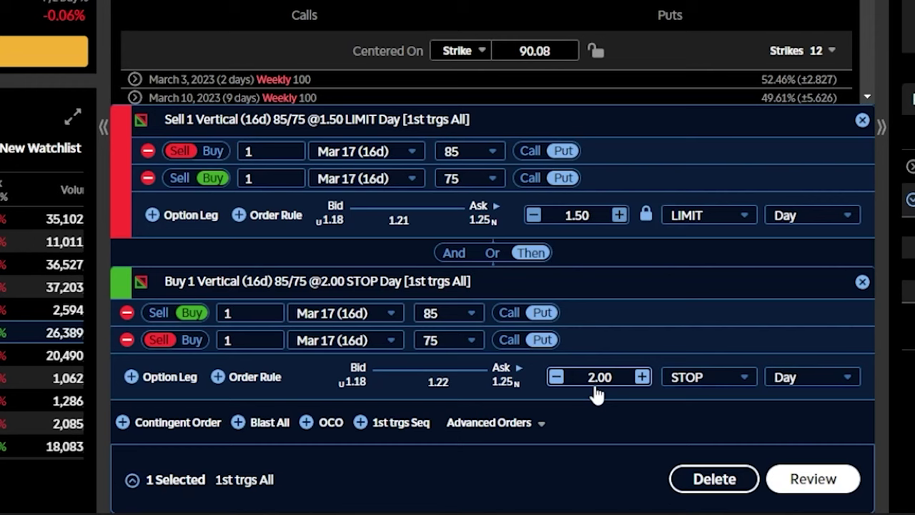
pyautogui.click(810, 386)
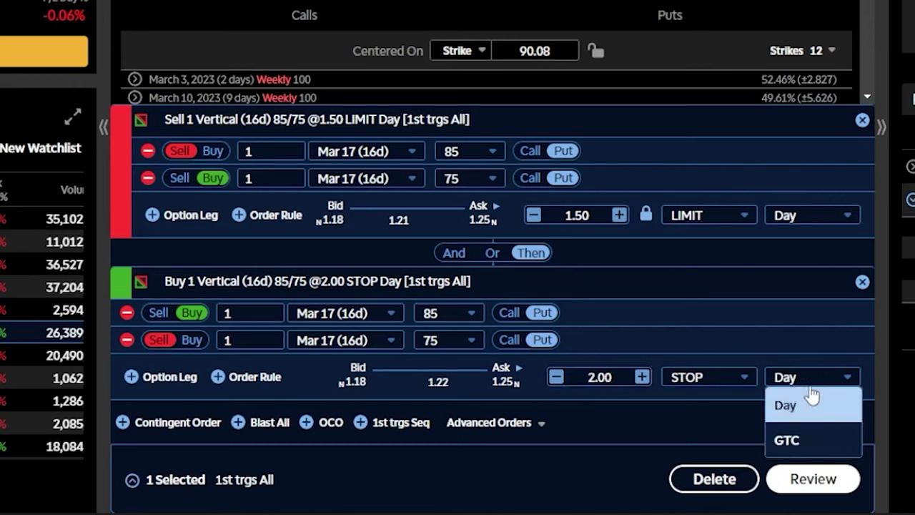
pyautogui.click(810, 441)
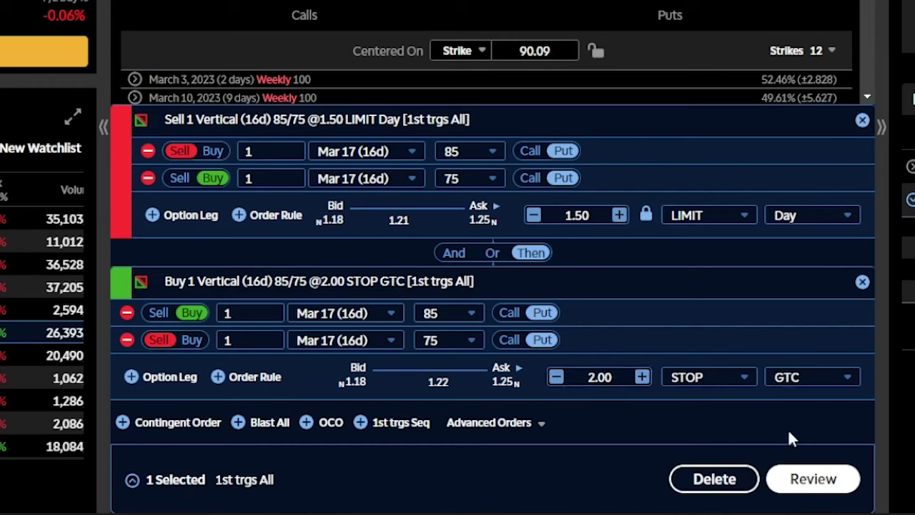
# Review and send the BABA order pair, then view all account positions
pyautogui.click(792, 490)
pyautogui.click(793, 486)
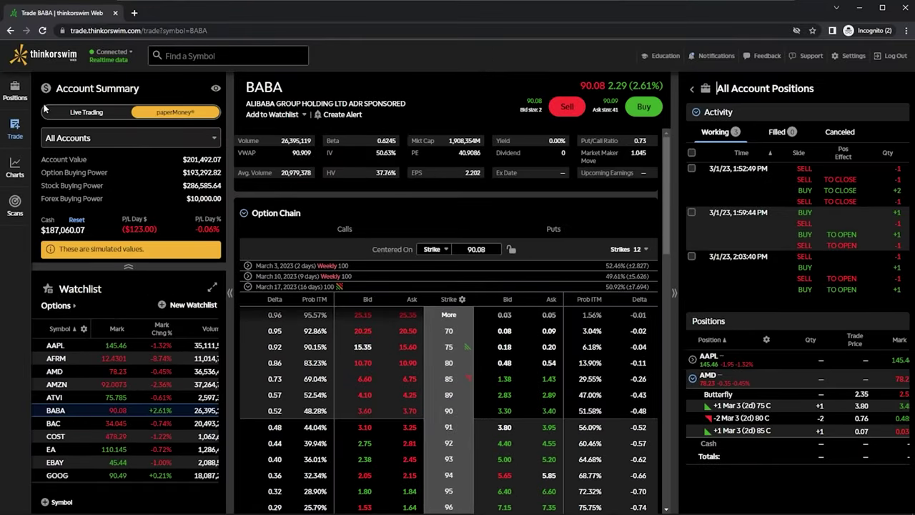
pyautogui.click(15, 92)
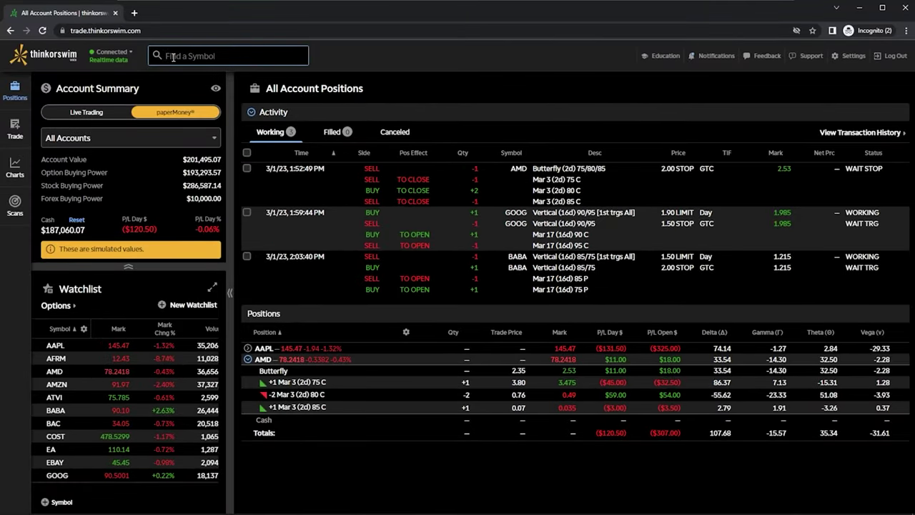
# Load AMZN and expand its option chain to the April 21, 2023 strikes
pyautogui.write('AMZN')
pyautogui.press('Return')
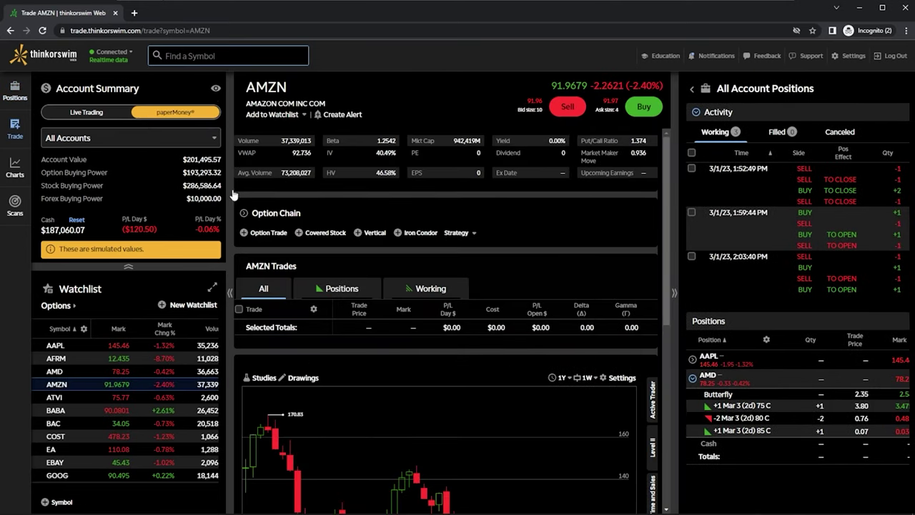
pyautogui.click(244, 213)
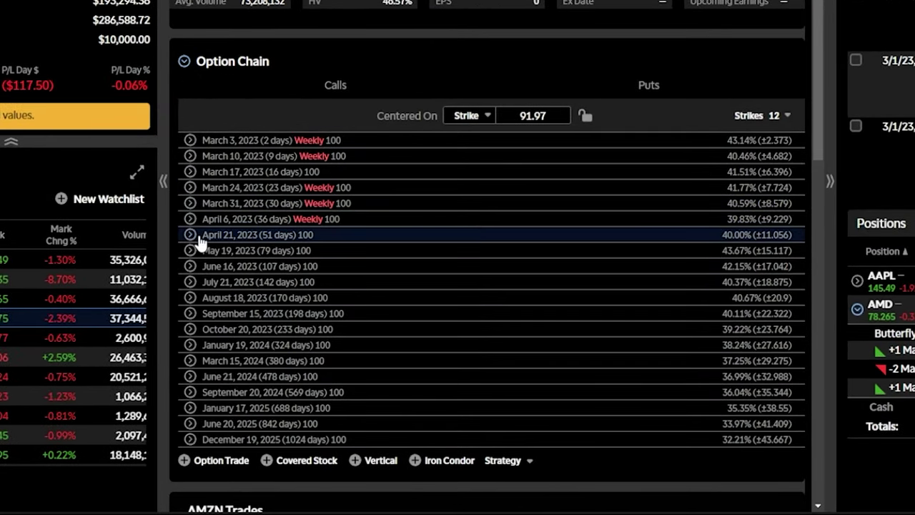
pyautogui.click(200, 244)
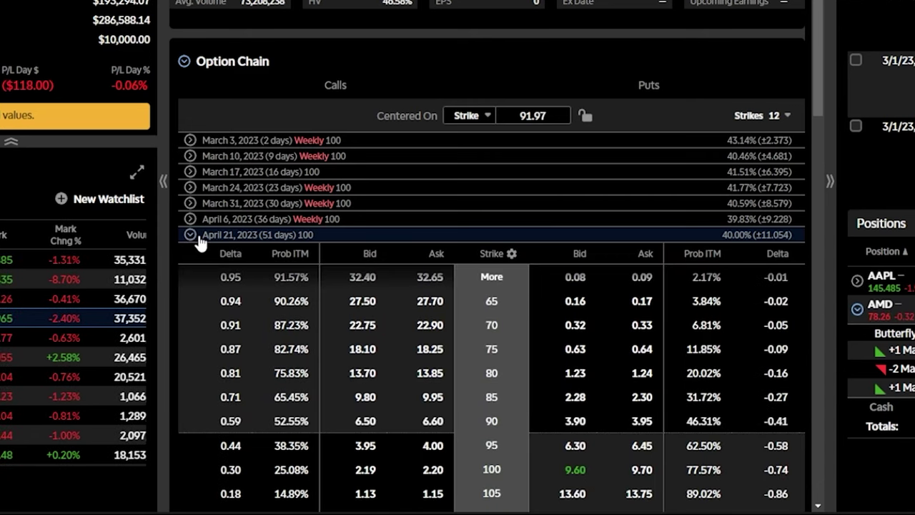
pyautogui.scroll(-3, 500, 317)
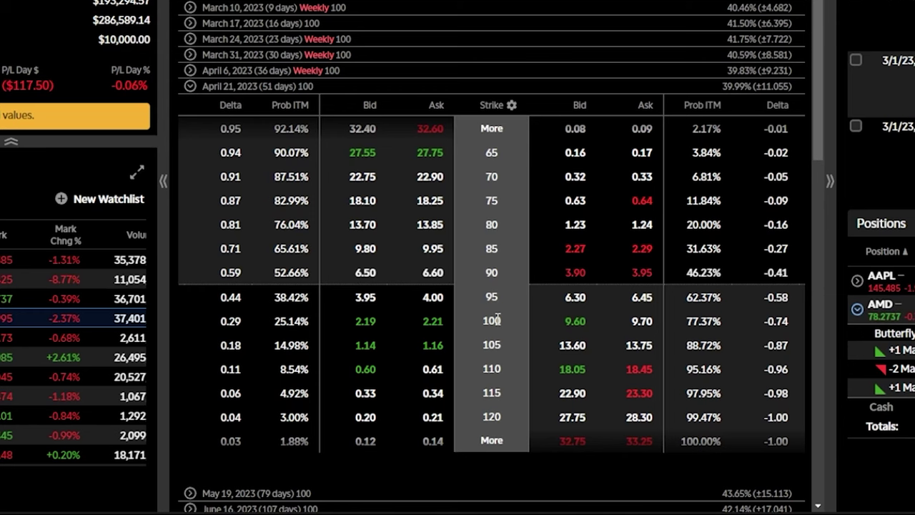
# Stage the AMZN iron condor: sell the 80 put and 105 call, buy the 115 call and 70 put
pyautogui.click(569, 228)
pyautogui.scroll(-5, 463, 215)
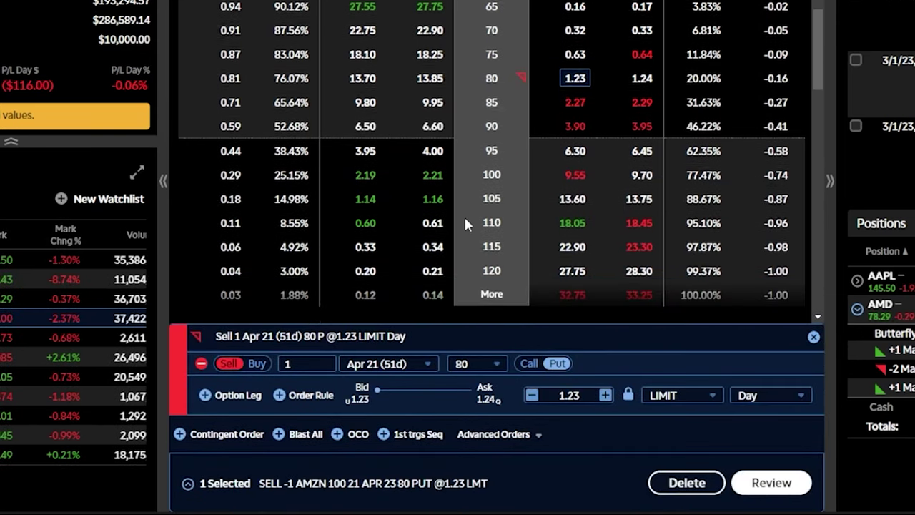
pyautogui.click(373, 199)
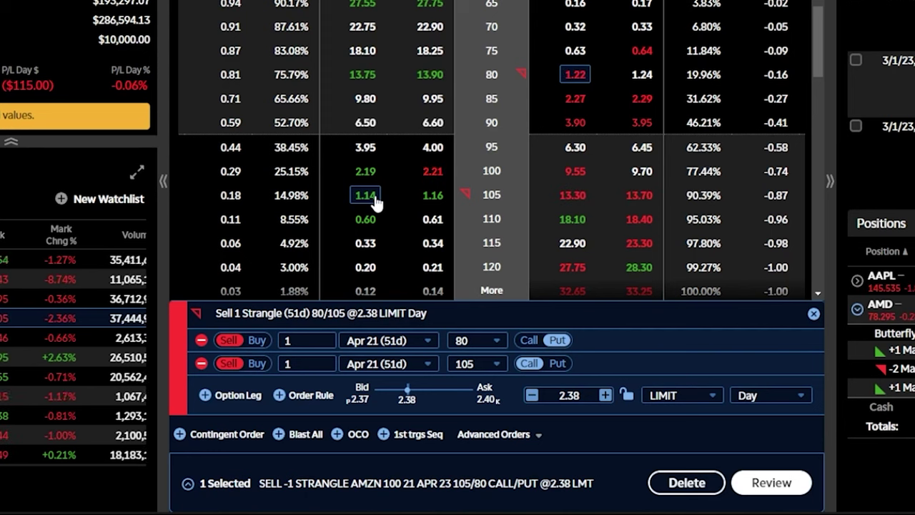
pyautogui.click(433, 244)
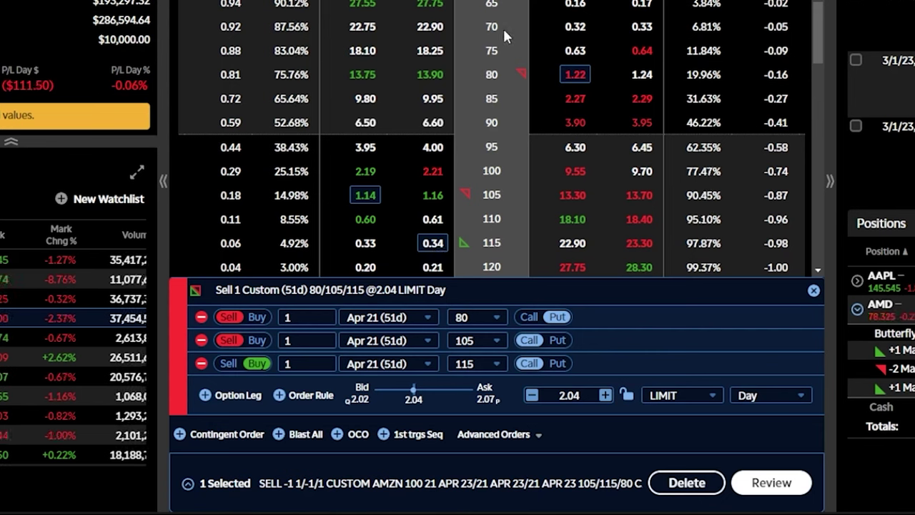
pyautogui.click(643, 30)
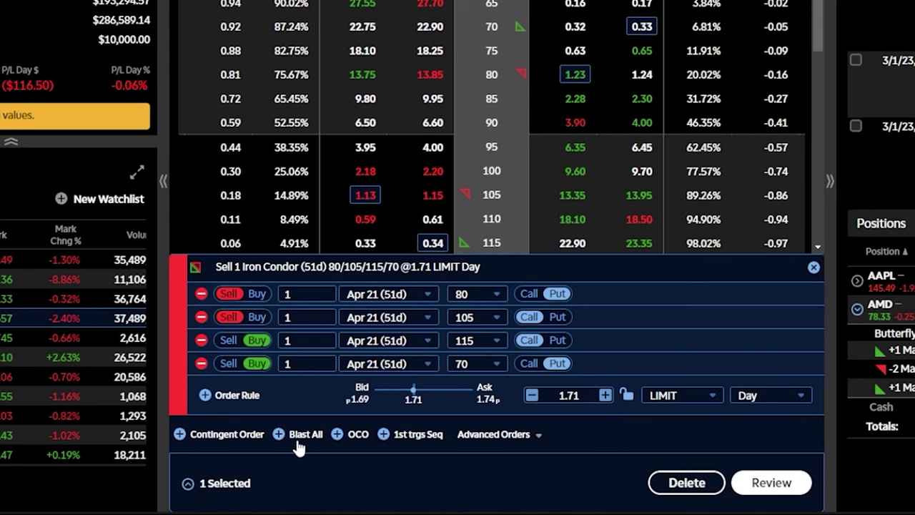
# Add a triggered 2.50 STOP buy-back to the AMZN iron condor and drop its limit to 1.70
pyautogui.click(224, 440)
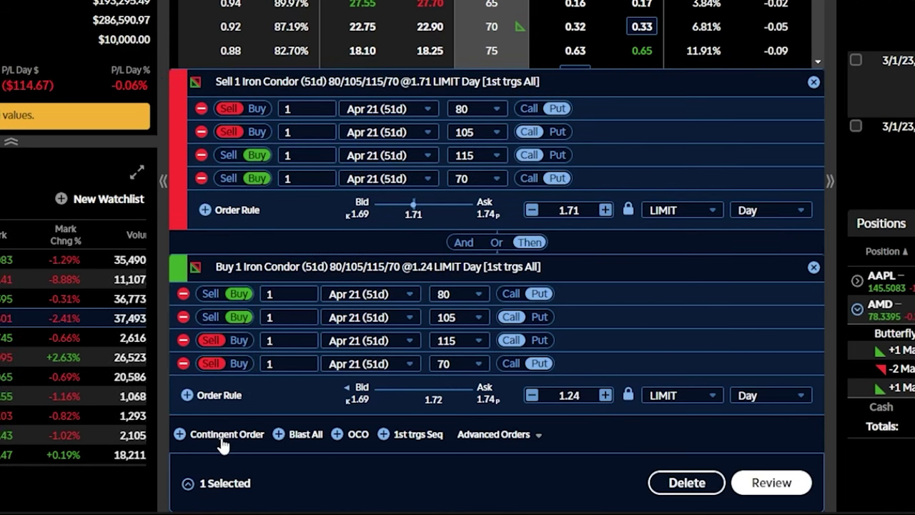
pyautogui.click(706, 397)
pyautogui.click(699, 312)
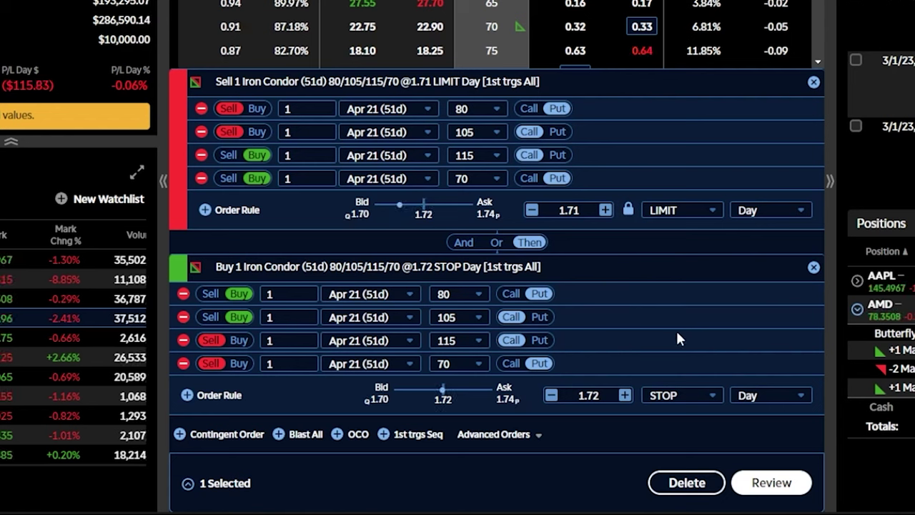
pyautogui.click(590, 395)
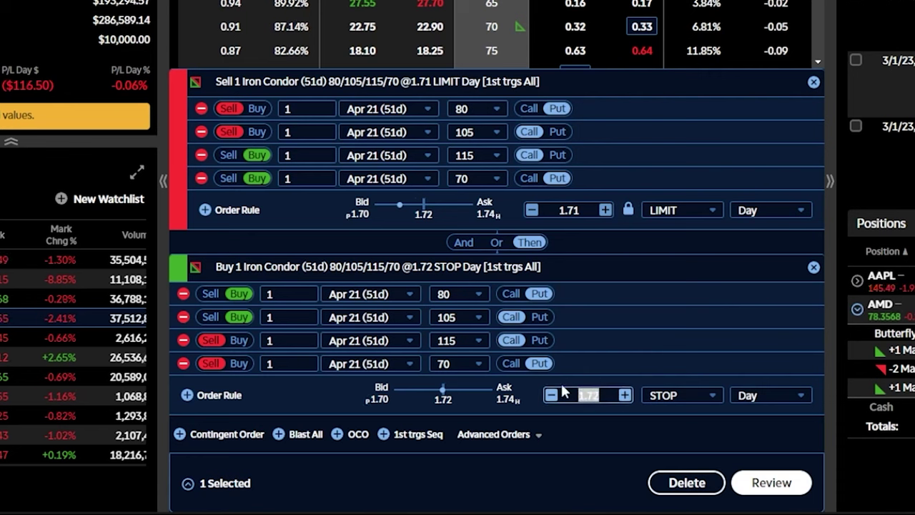
pyautogui.write('2.50')
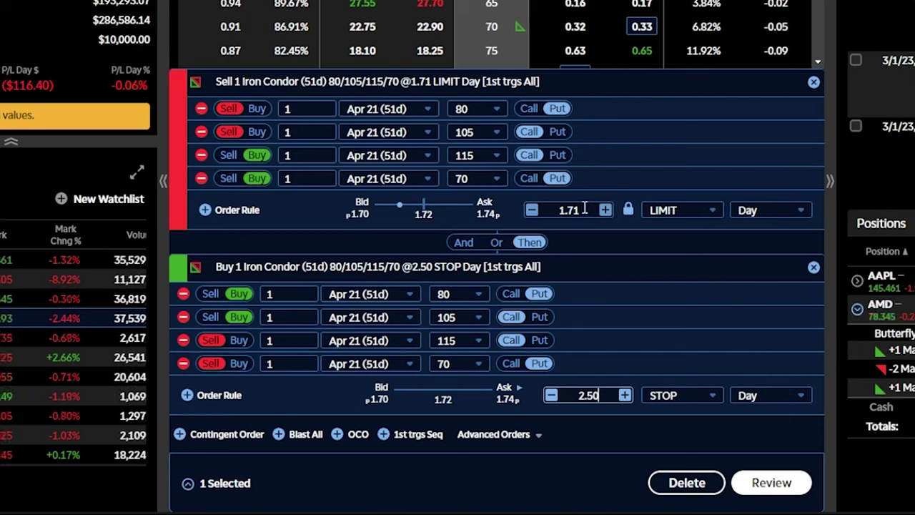
pyautogui.click(532, 210)
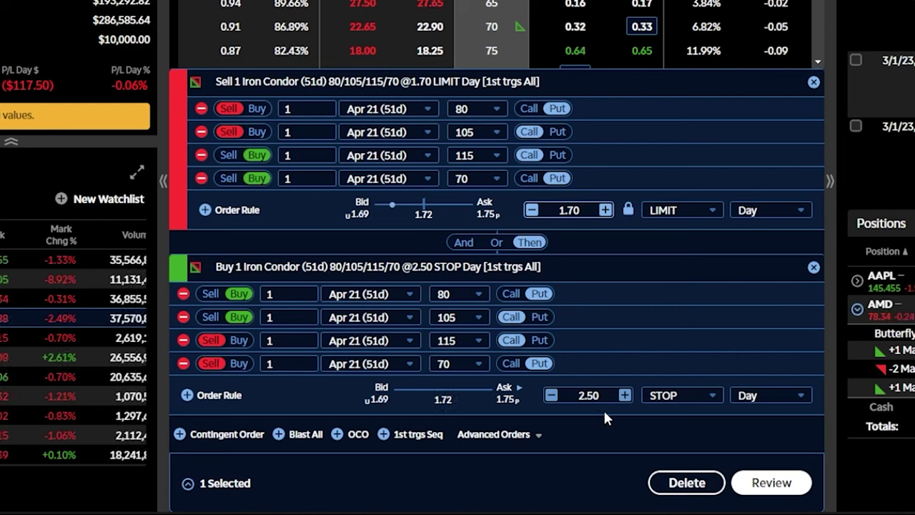
# Make the AMZN iron condor's 2.50 stop GTC, then review and send the order
pyautogui.click(801, 396)
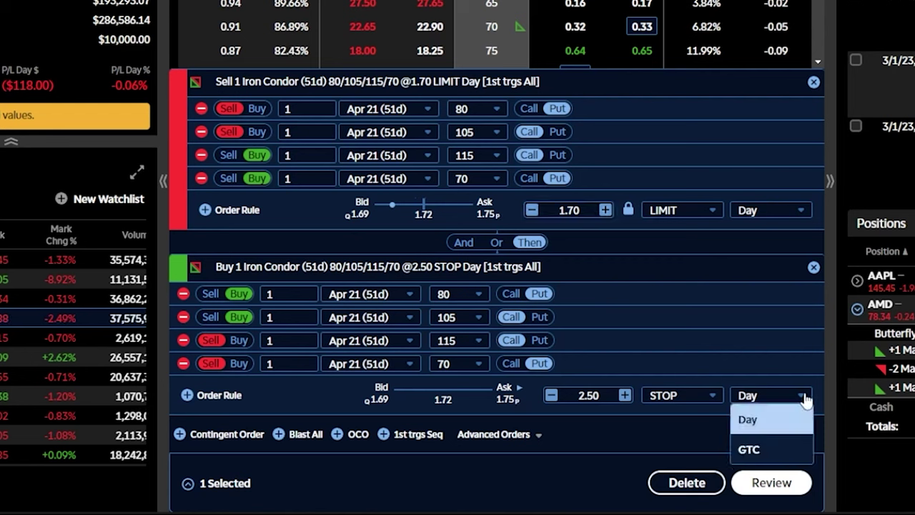
pyautogui.click(760, 447)
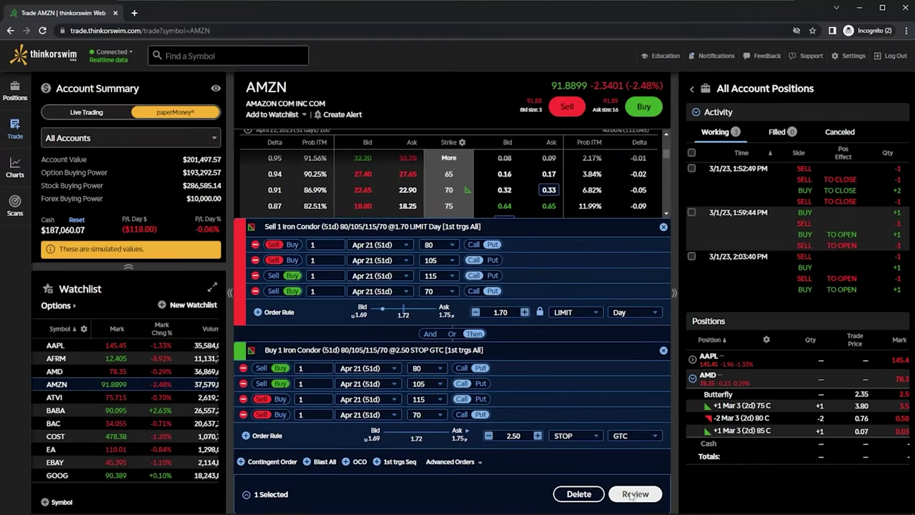
pyautogui.click(633, 494)
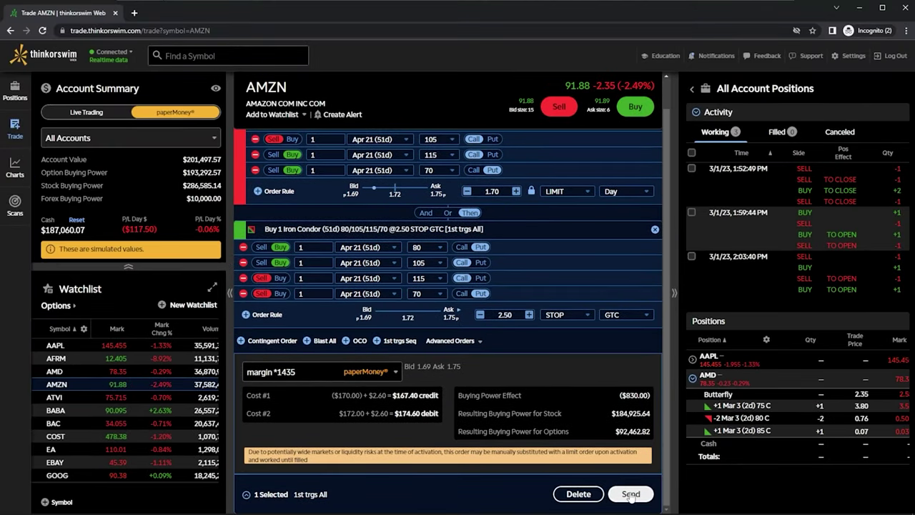
pyautogui.click(631, 494)
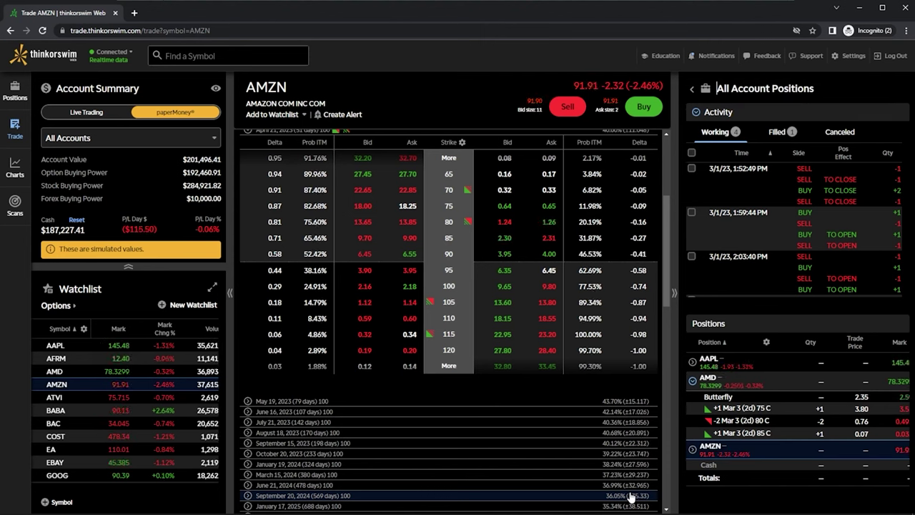
# Show all positions and expand AMZN to list its four Apr 21 legs and 2.50 GTC stop
pyautogui.click(15, 91)
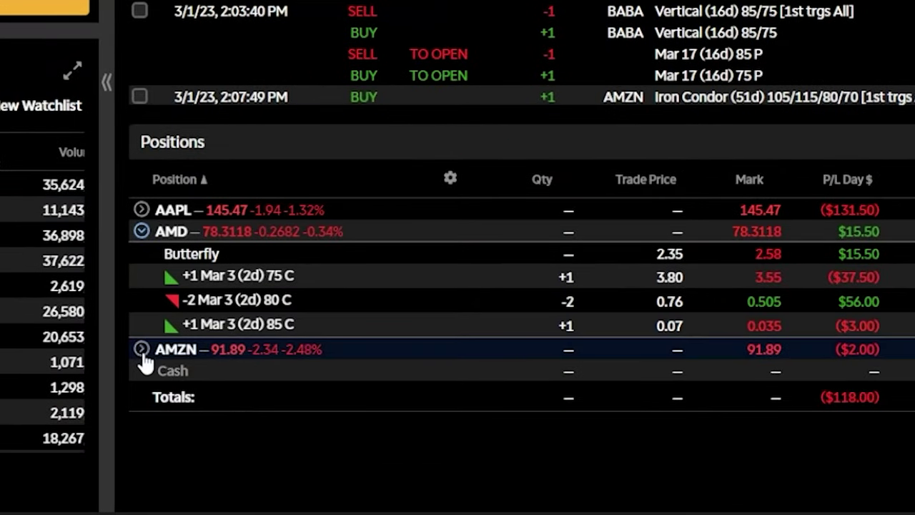
pyautogui.click(248, 429)
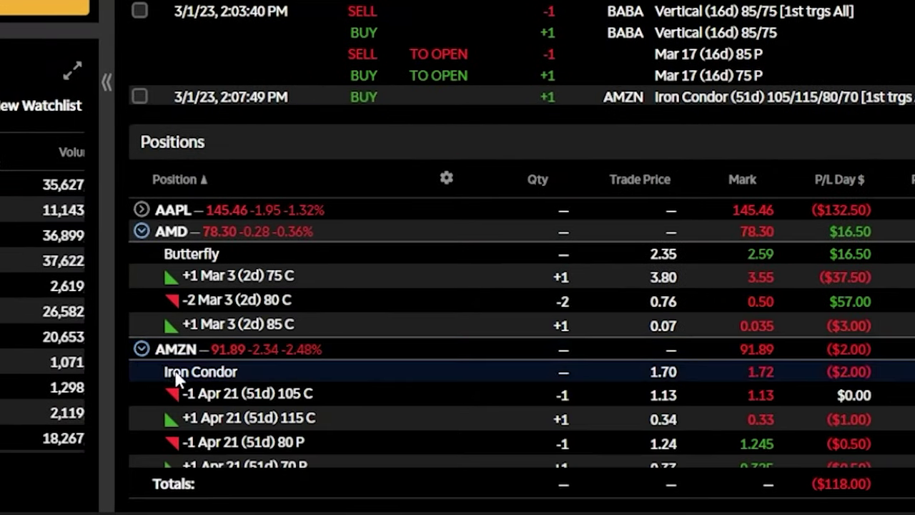
pyautogui.scroll(-1, 175, 377)
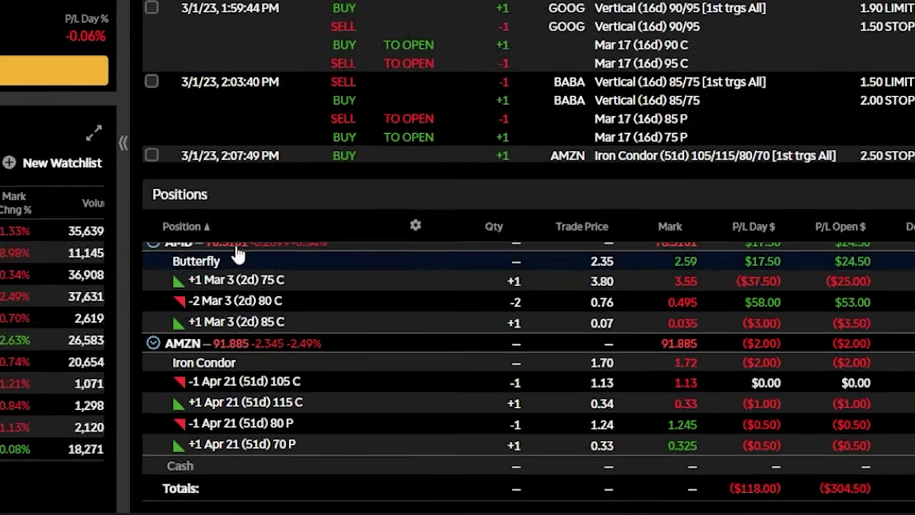
pyautogui.scroll(-2, 277, 208)
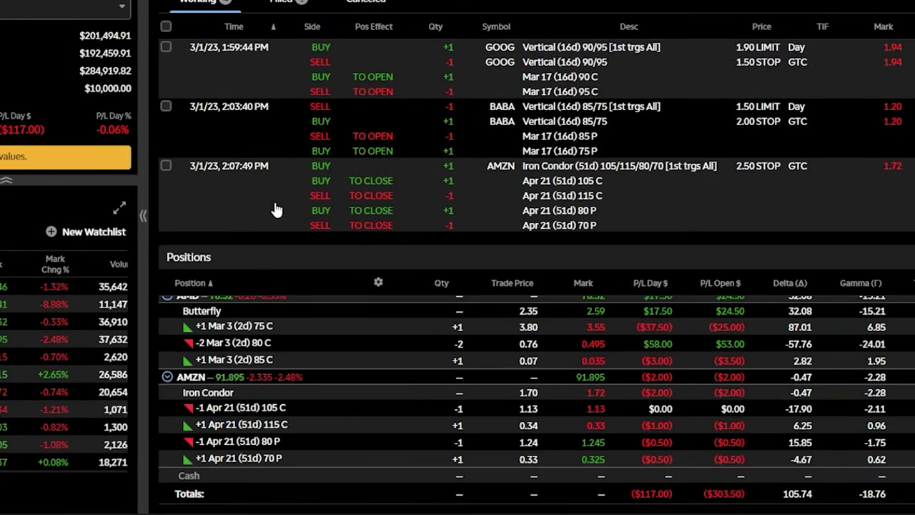